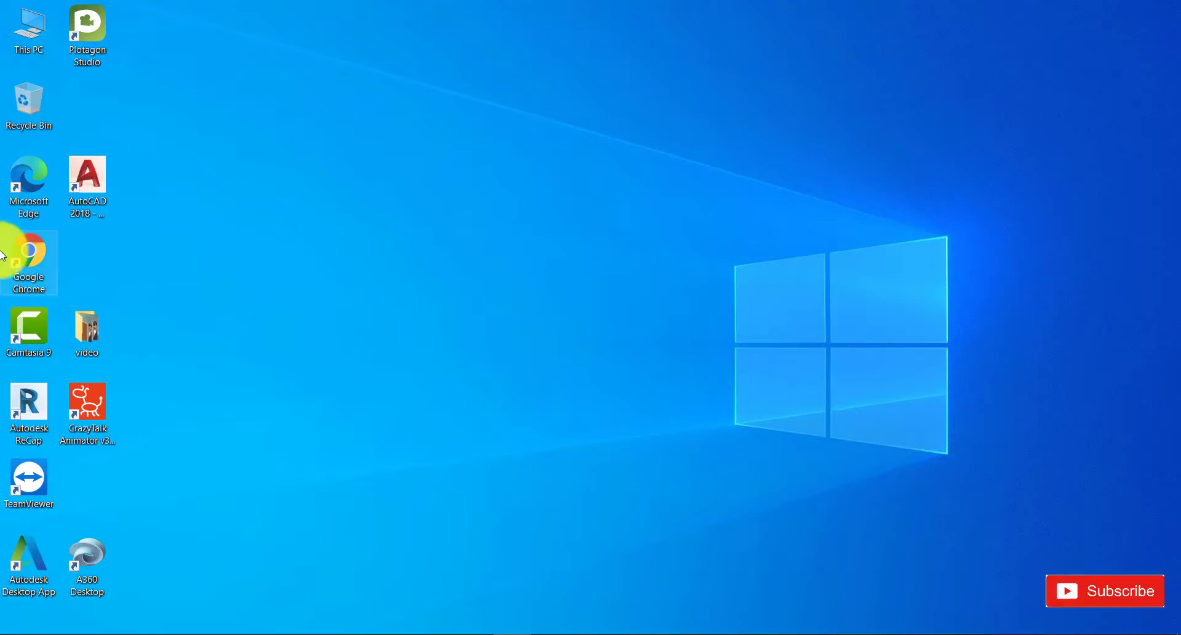
Step: Launch Chrome and enter dwgmodels.com in the new tab's search box
double_click(38, 254)
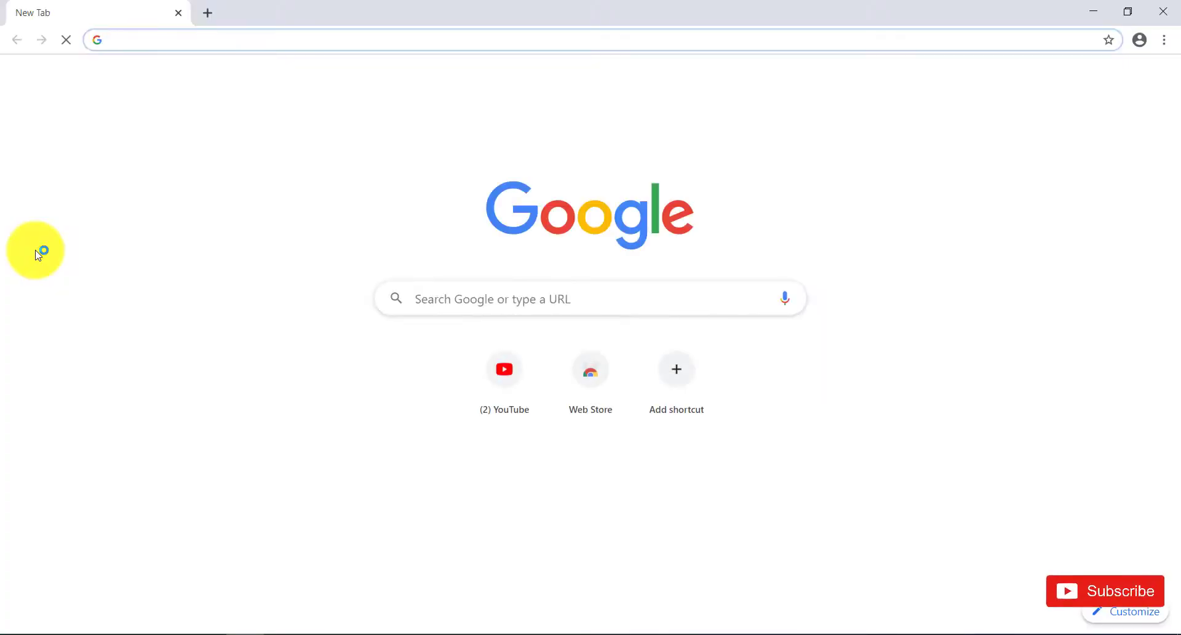
left_click(479, 304)
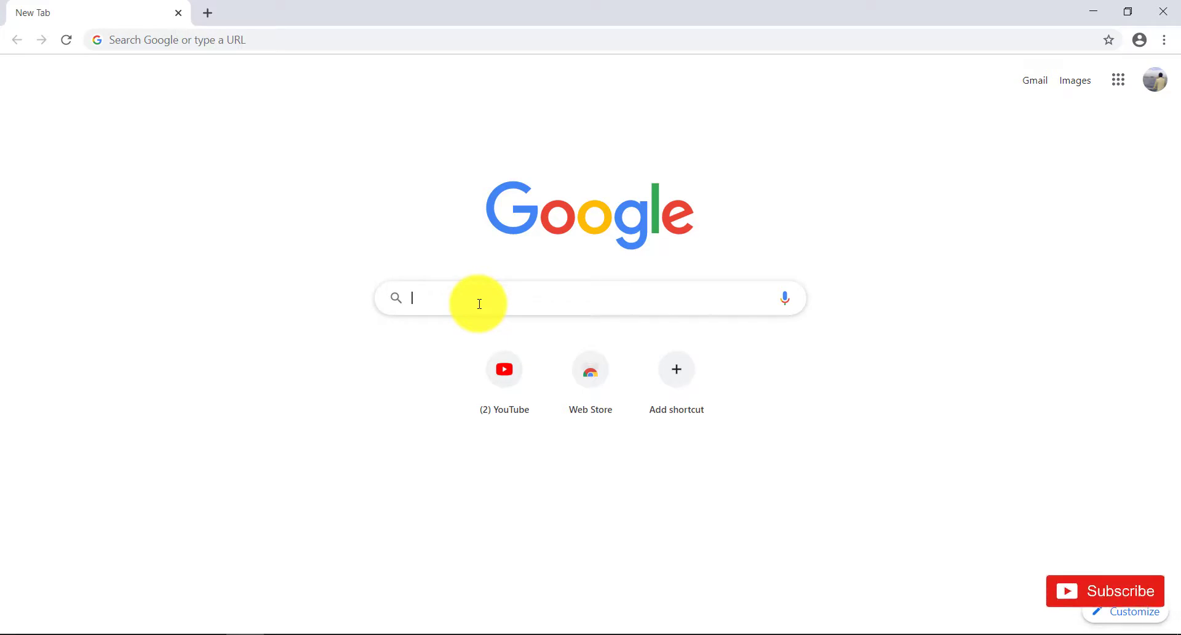
type("dw")
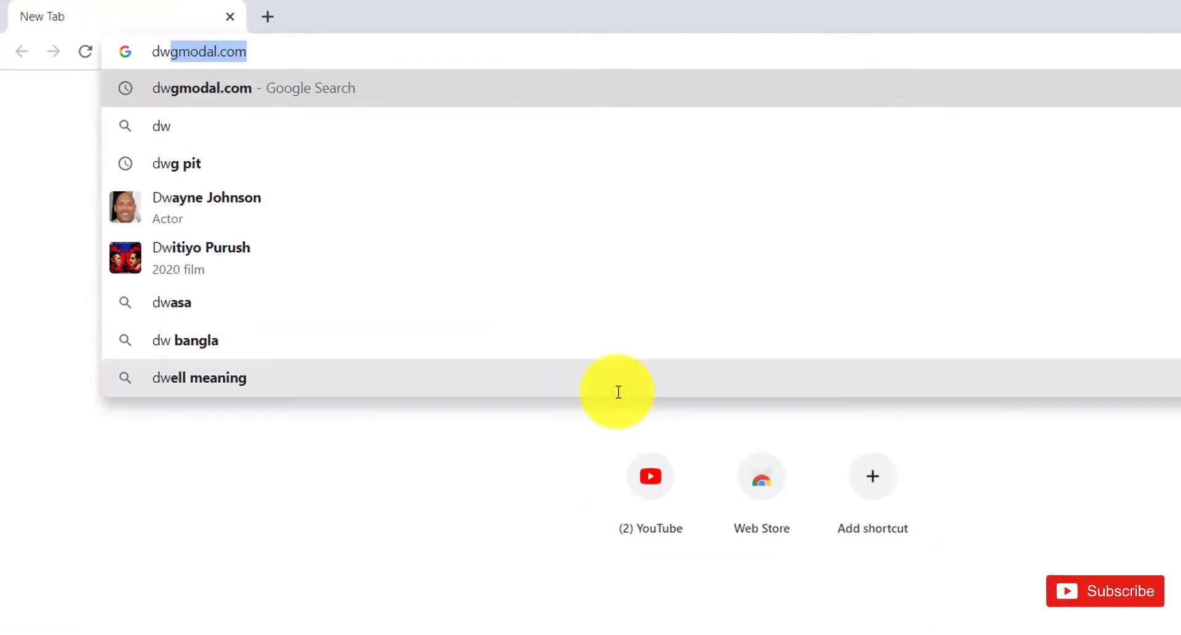
type("g")
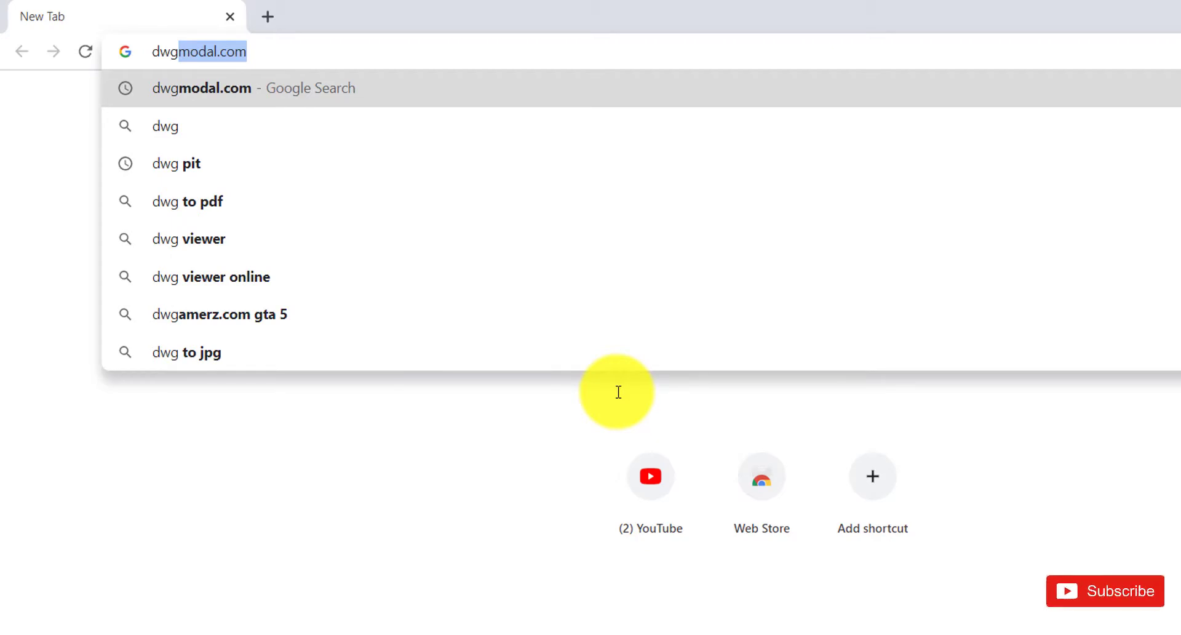
type("mod")
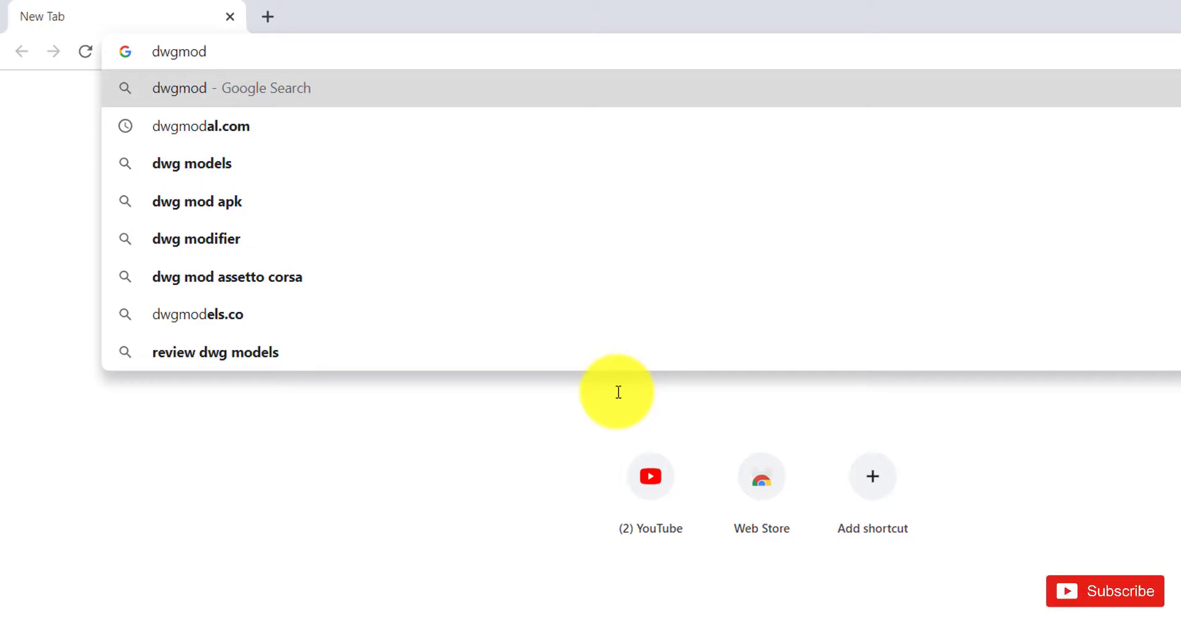
type("els")
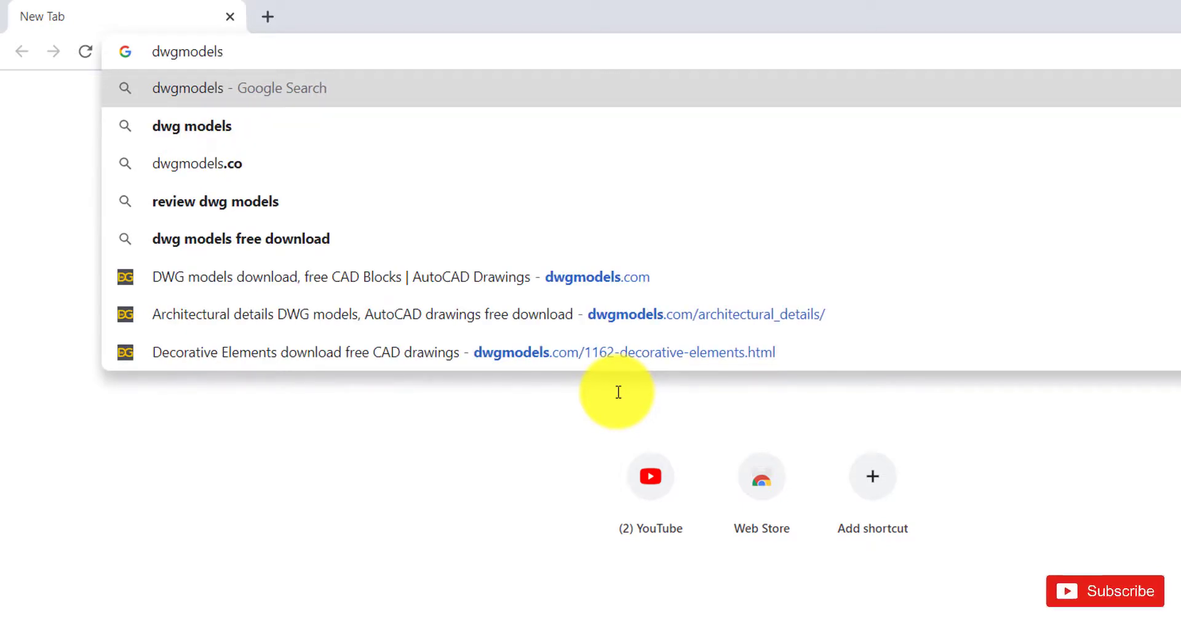
type(".c")
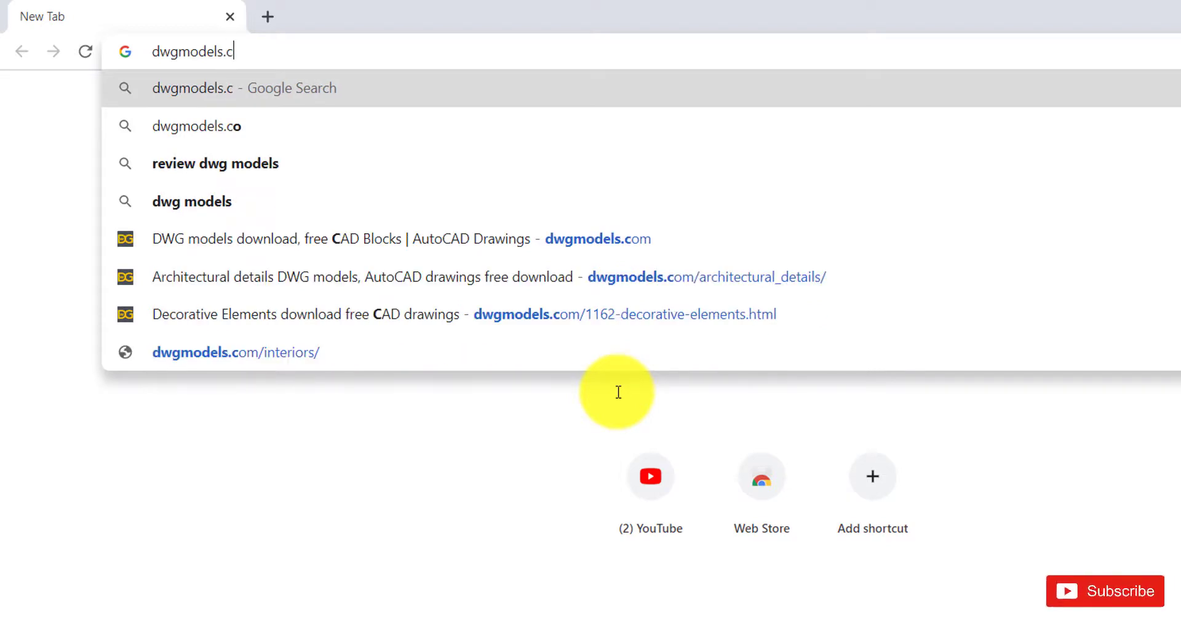
type("om")
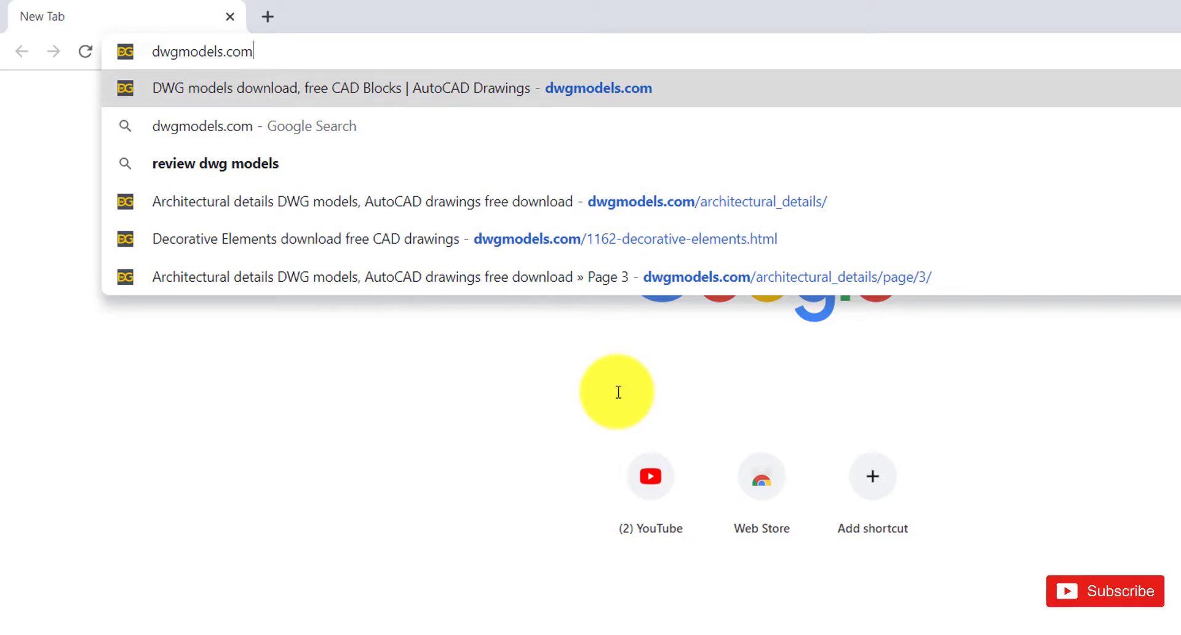
key("Return")
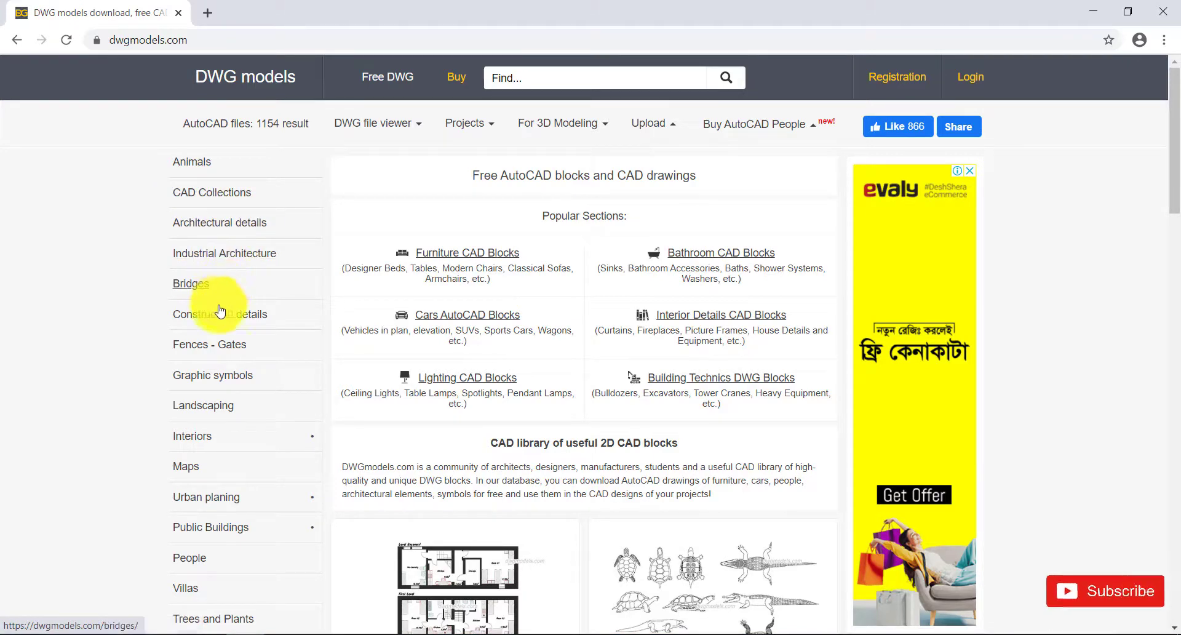
scroll(223, 305, "down", 1)
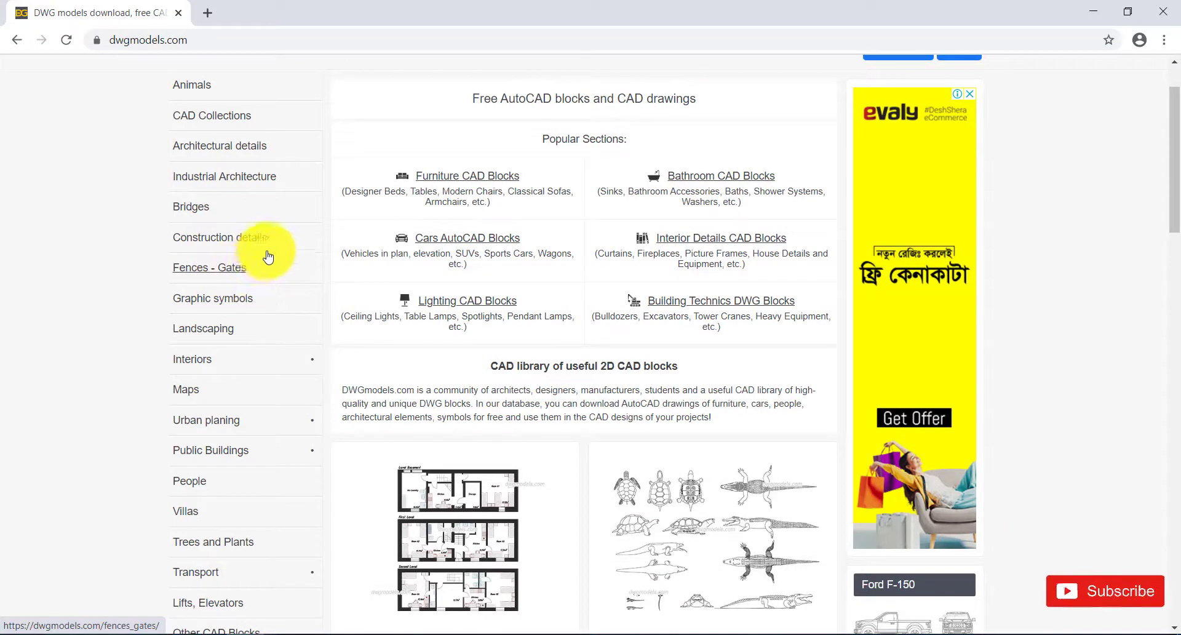
scroll(212, 333, "down", 2)
scroll(212, 332, "down", 3)
scroll(238, 375, "down", 2)
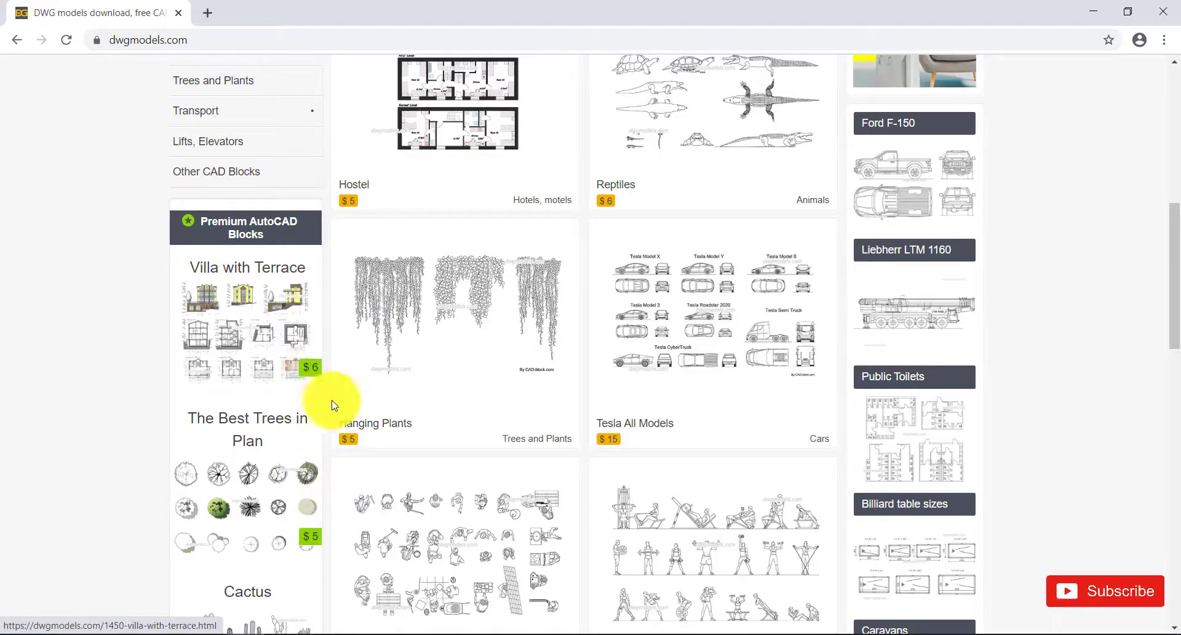
scroll(483, 414, "down", 4)
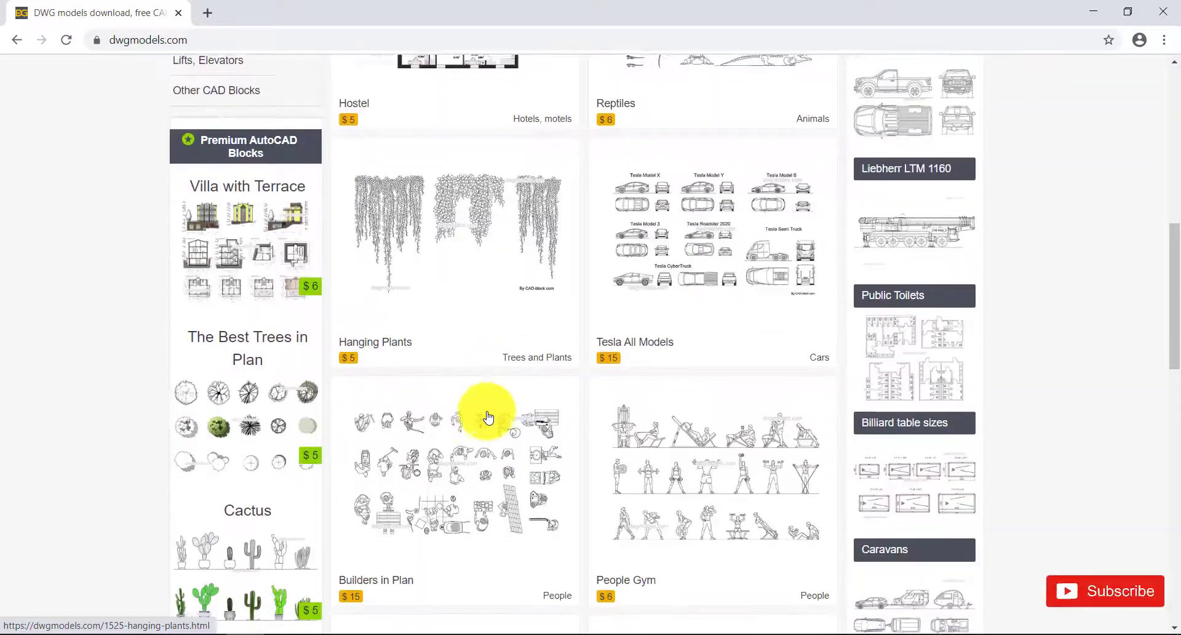
scroll(483, 418, "down", 2)
scroll(478, 424, "down", 1)
scroll(477, 430, "down", 2)
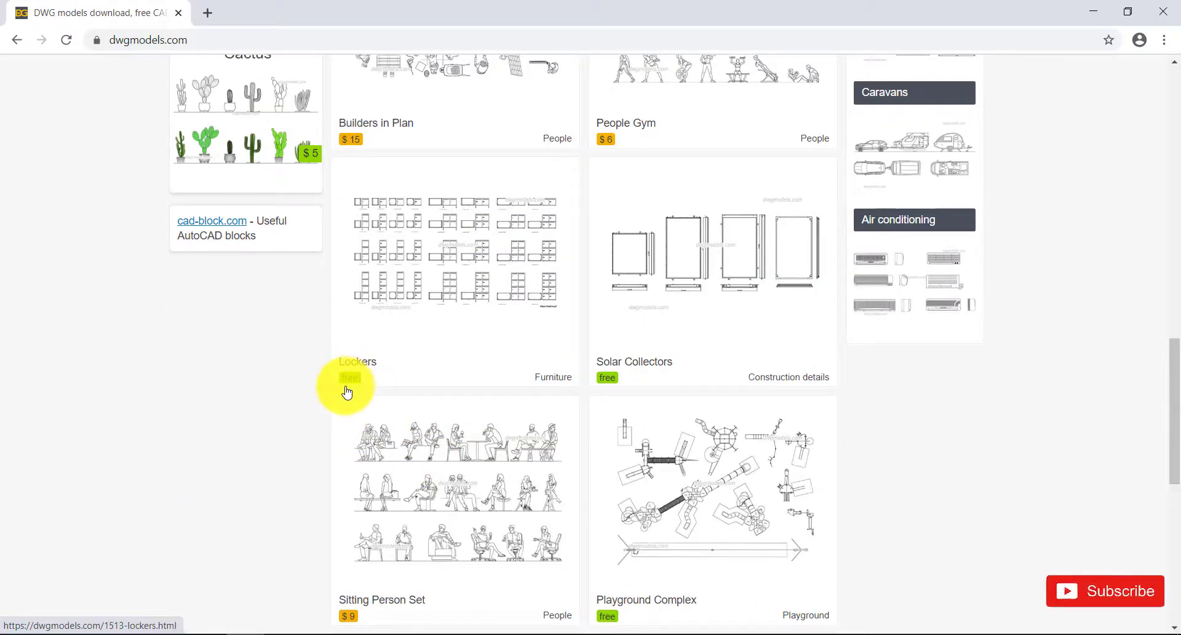
scroll(604, 438, "down", 5)
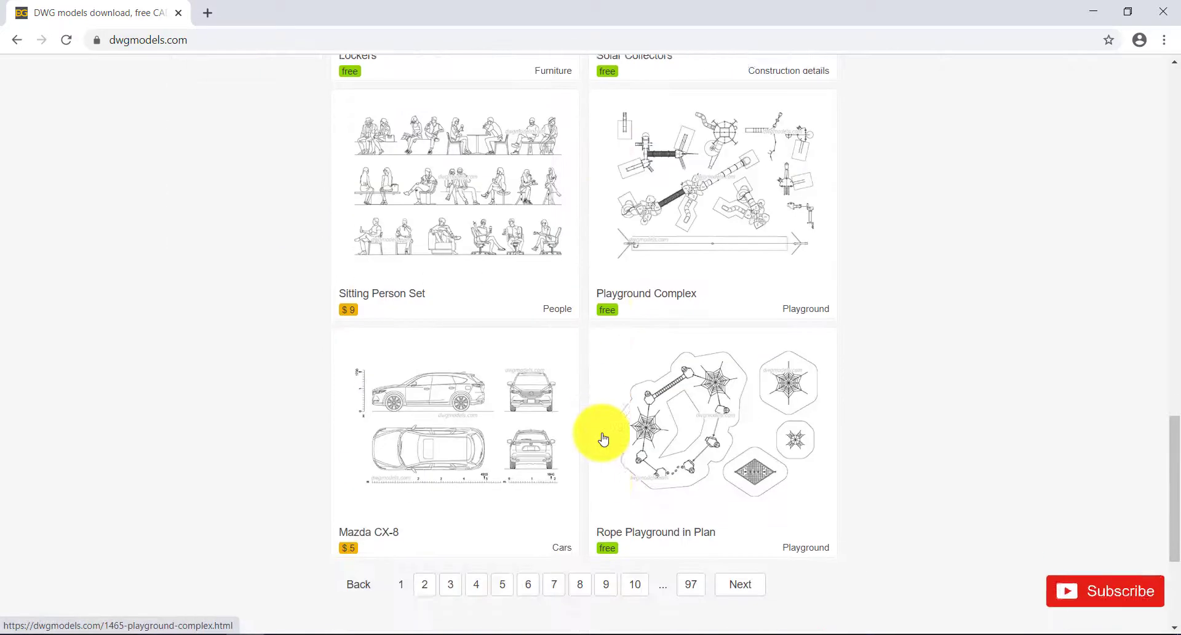
scroll(603, 439, "down", 1)
scroll(601, 438, "down", 1)
scroll(578, 412, "down", 2)
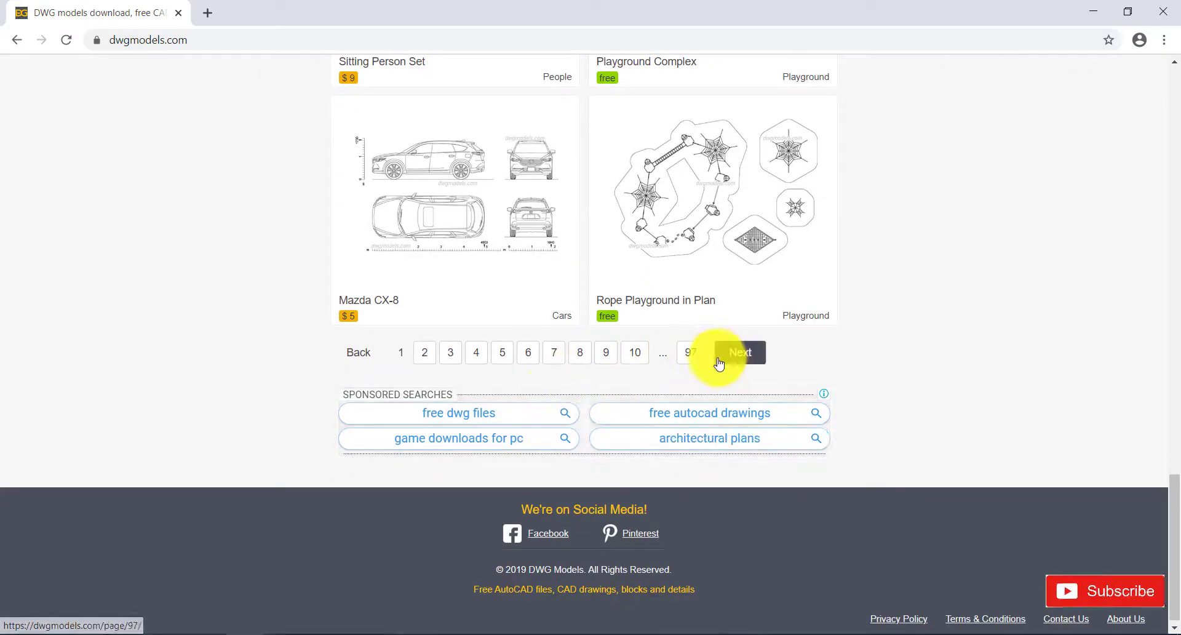
scroll(501, 348, "up", 6)
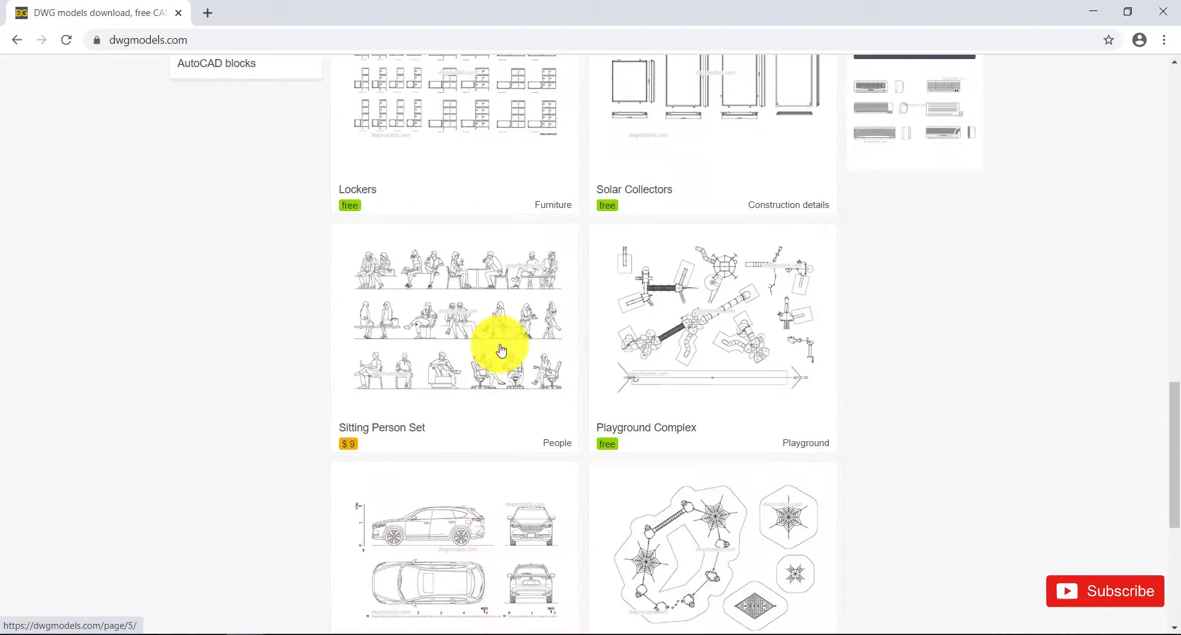
scroll(500, 347, "up", 6)
scroll(498, 345, "up", 6)
scroll(499, 344, "up", 6)
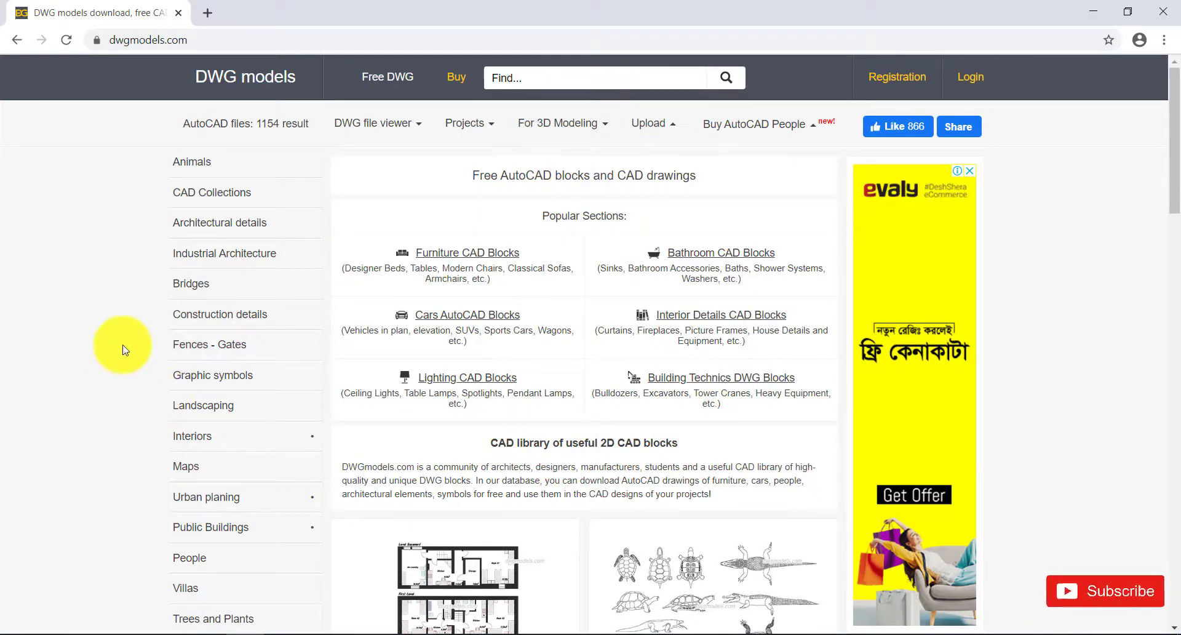
Step: Open the Architectural details category and scroll through its first page of listings
left_click(218, 231)
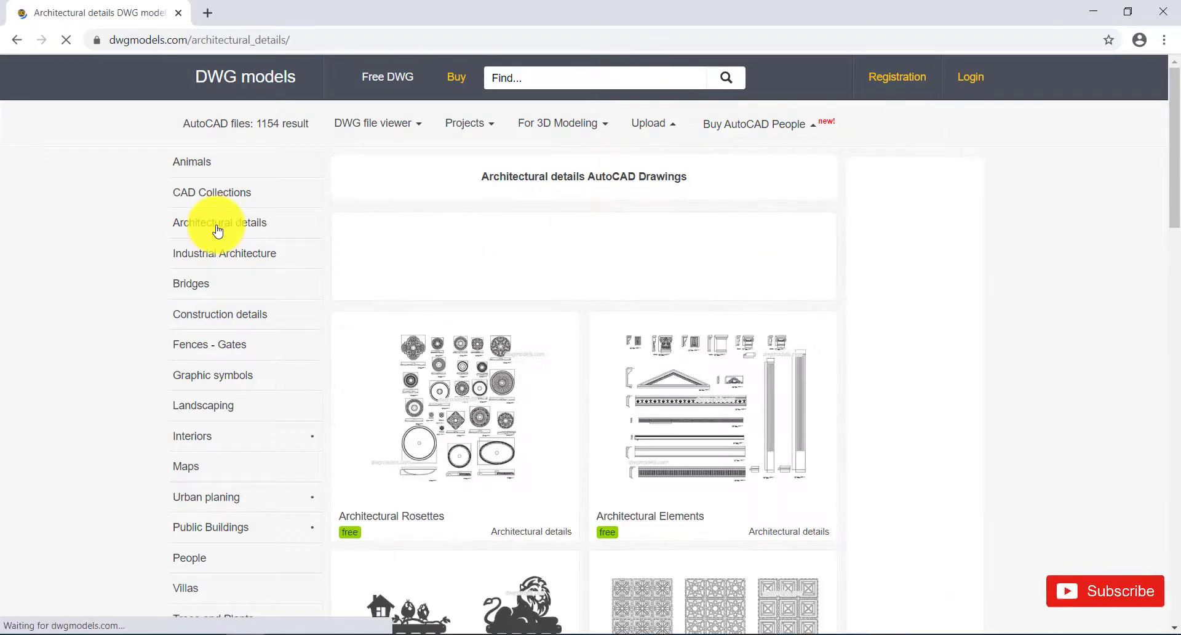
scroll(523, 394, "down", 1)
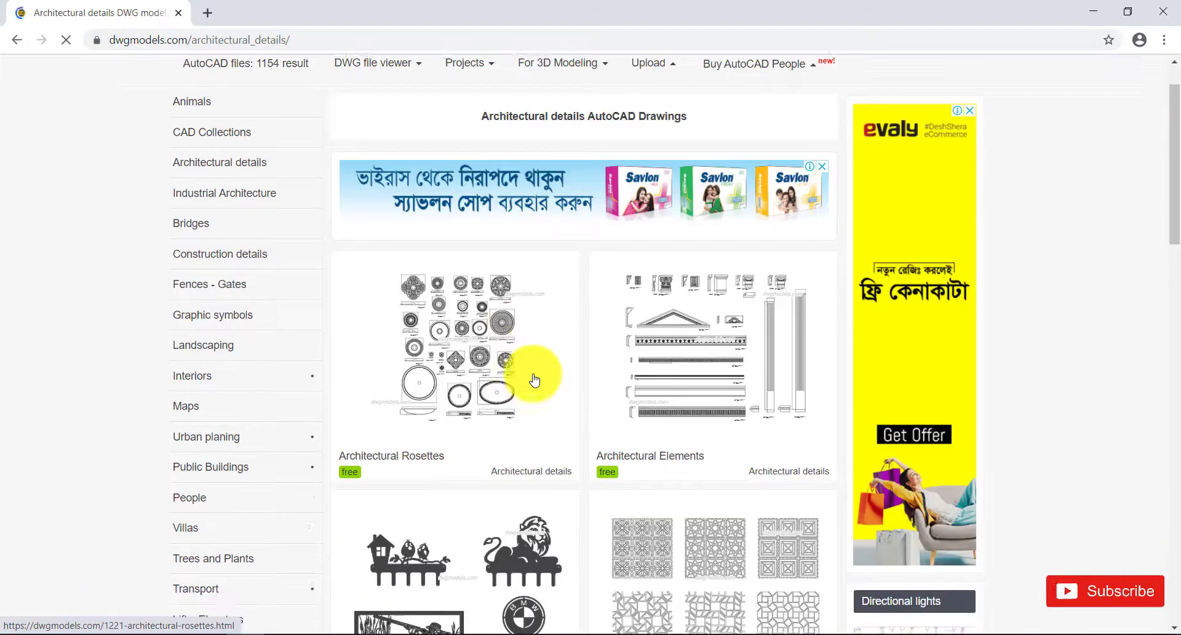
scroll(720, 369, "down", 4)
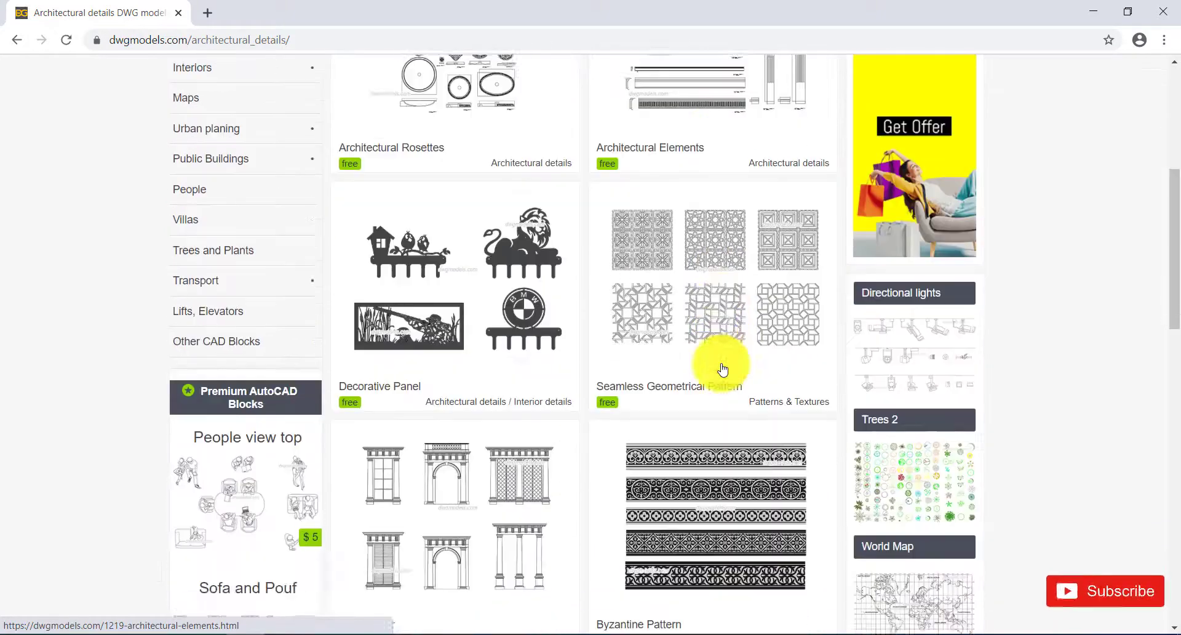
scroll(721, 369, "down", 2)
scroll(723, 370, "down", 4)
scroll(721, 368, "down", 3)
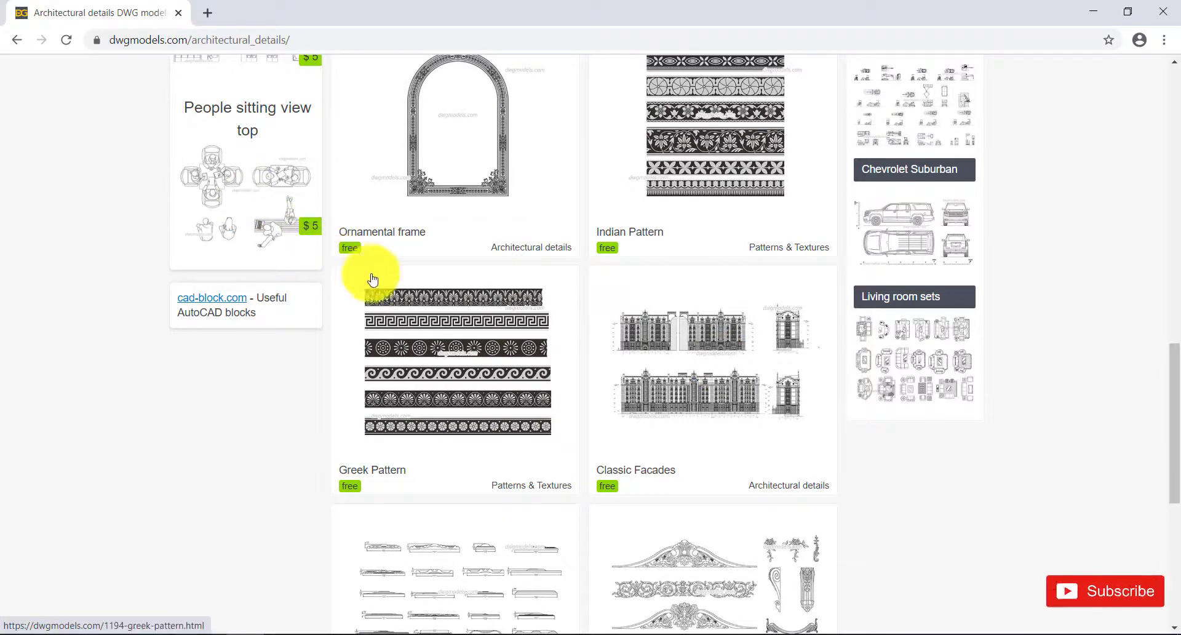
scroll(468, 285, "down", 3)
scroll(472, 286, "down", 2)
scroll(472, 286, "down", 1)
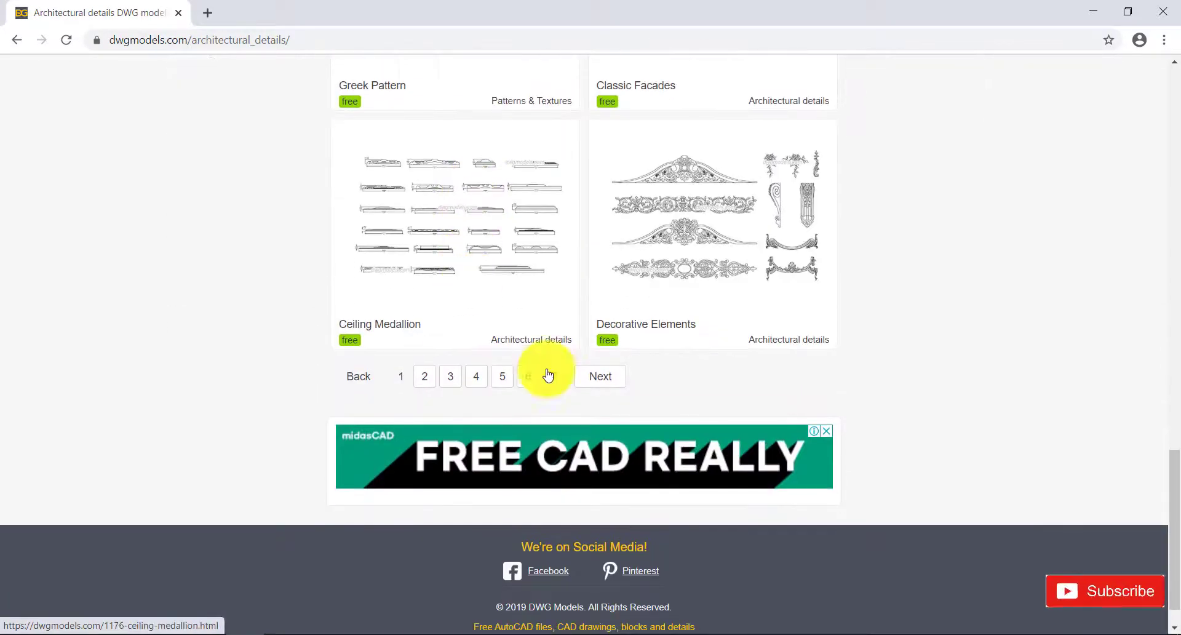
Step: Move to page 2 of Architectural details and scroll through its drawings
left_click(608, 376)
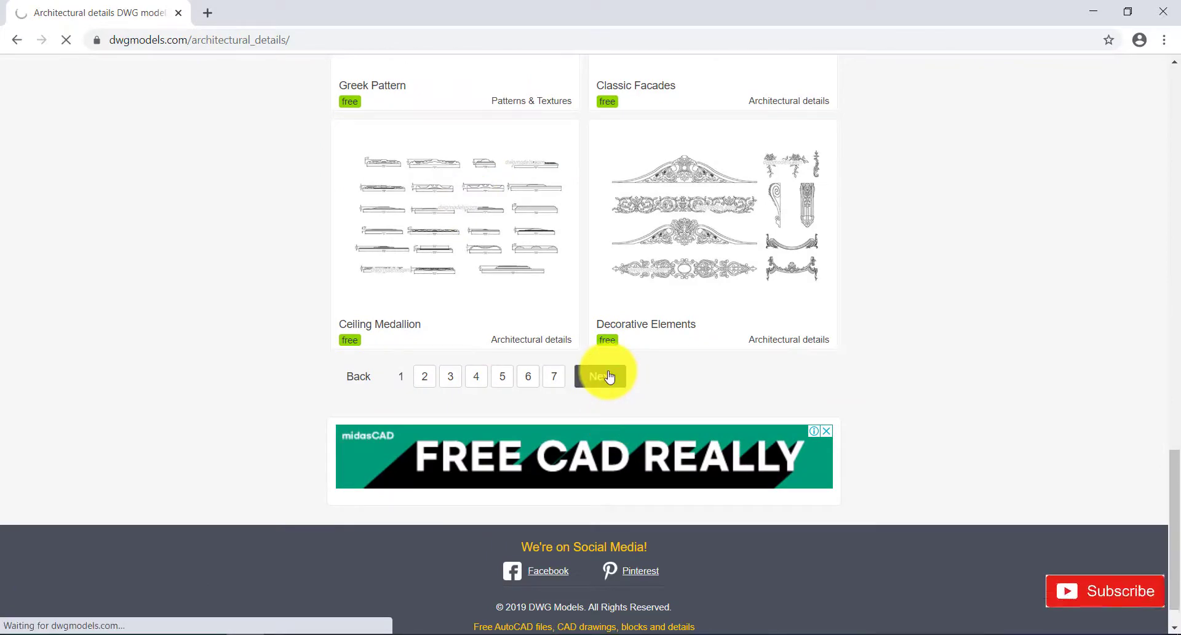
scroll(604, 377, "down", 2)
scroll(604, 376, "down", 2)
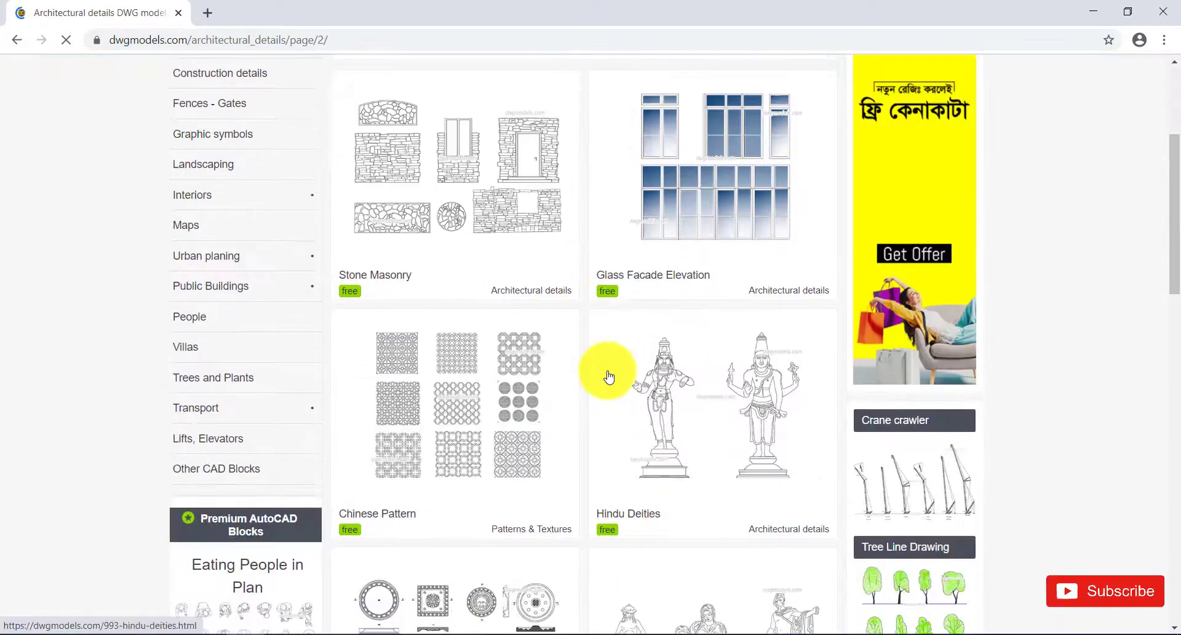
scroll(431, 265, "down", 3)
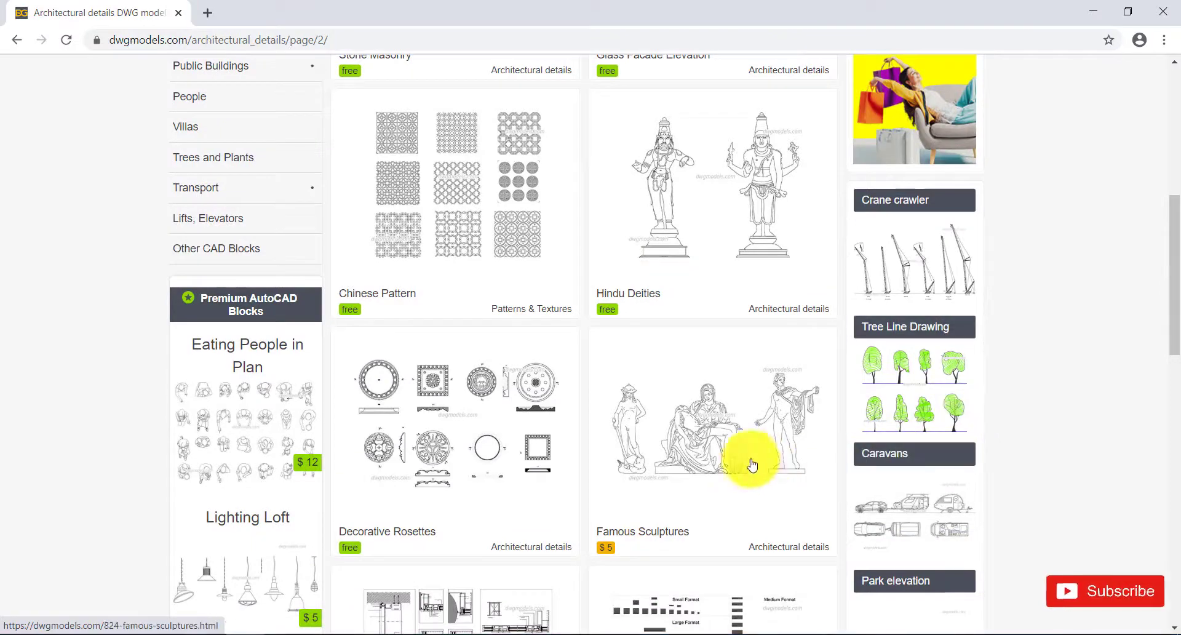
scroll(745, 456, "down", 3)
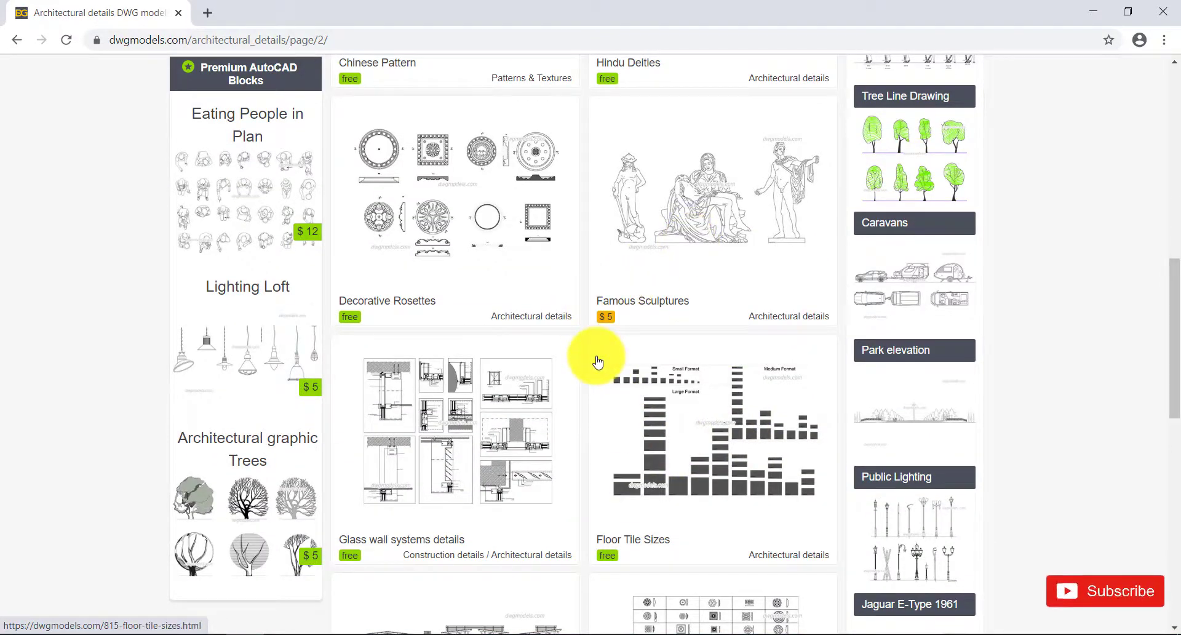
scroll(598, 362, "down", 4)
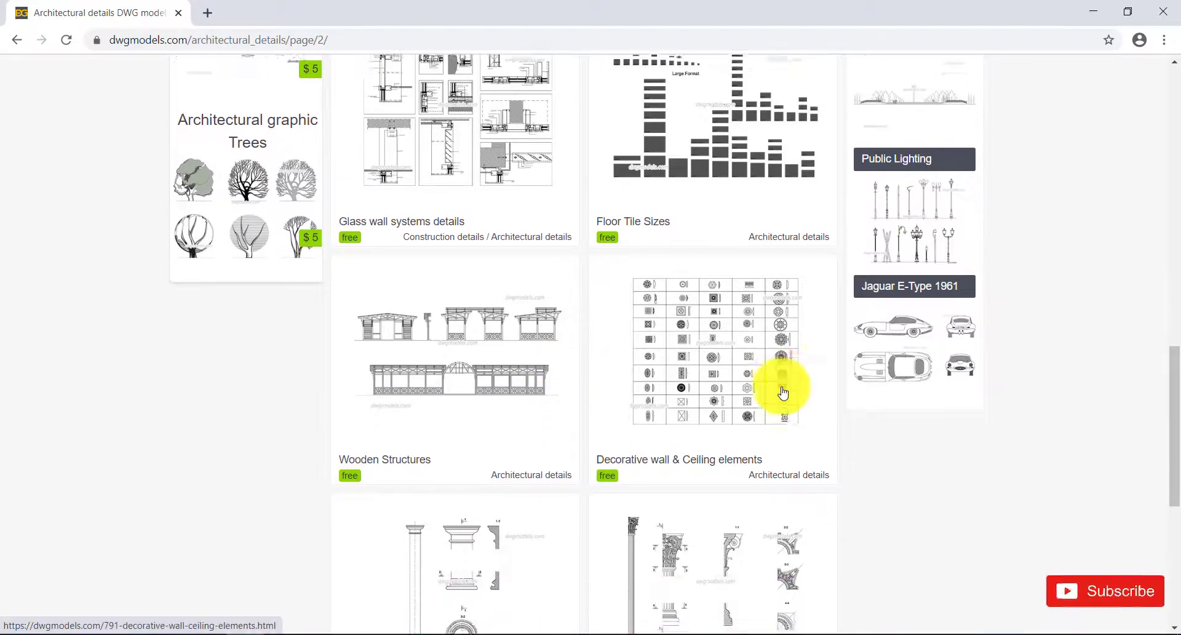
scroll(783, 392, "down", 4)
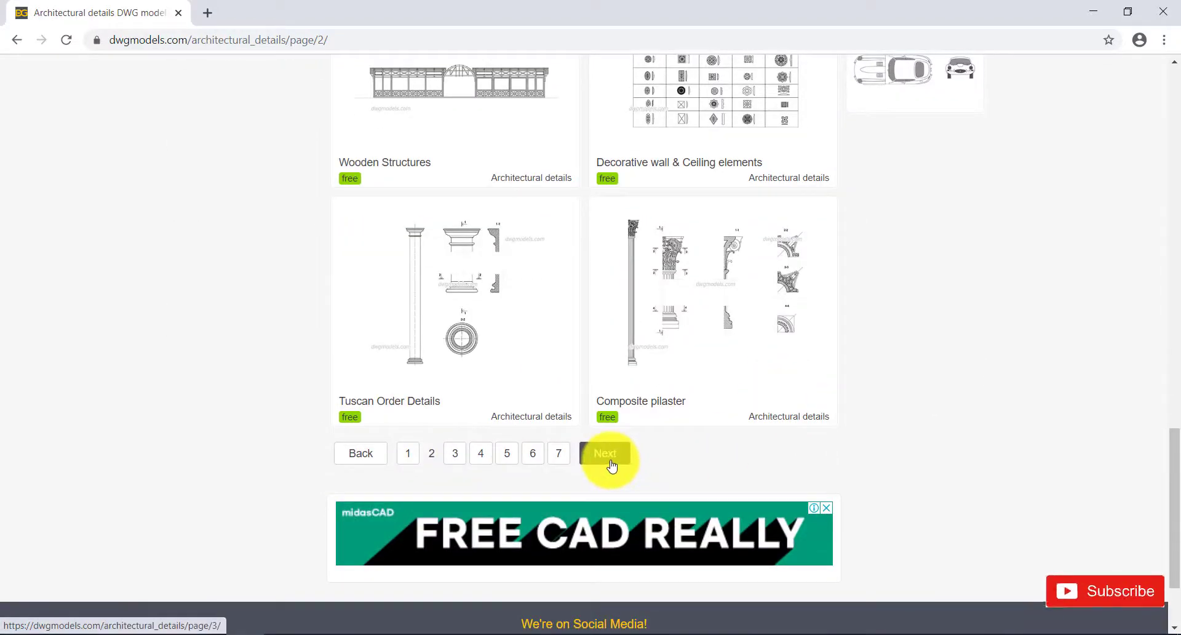
Step: Go to page 3 and scroll down to the Decorative frames thumbnail
left_click(612, 466)
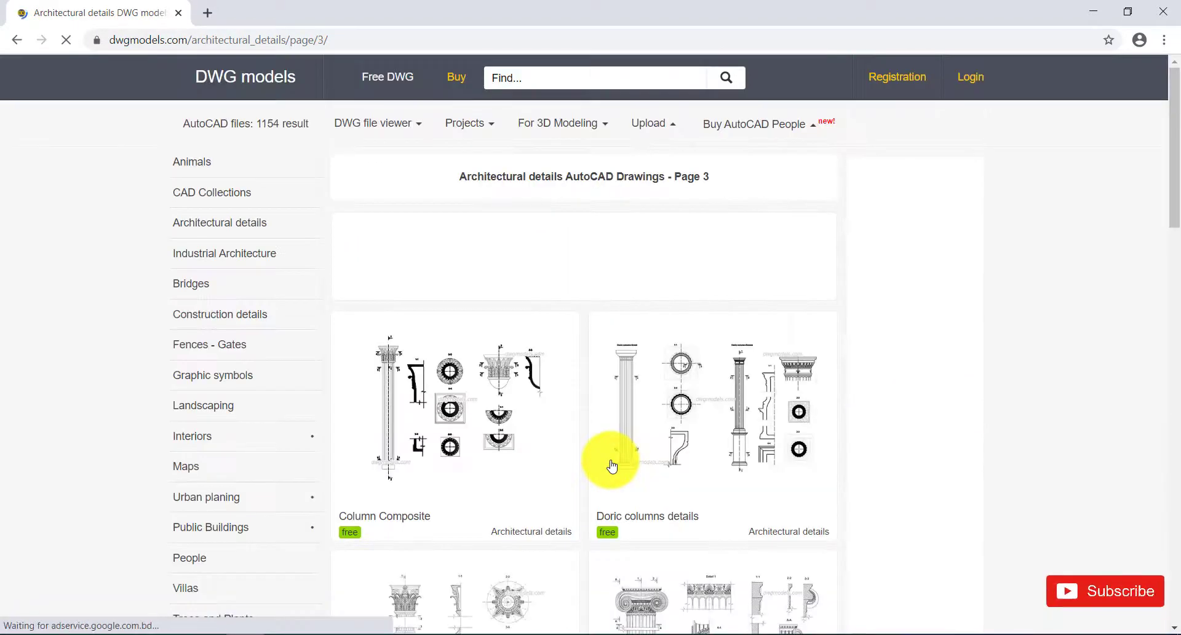
scroll(612, 465, "down", 5)
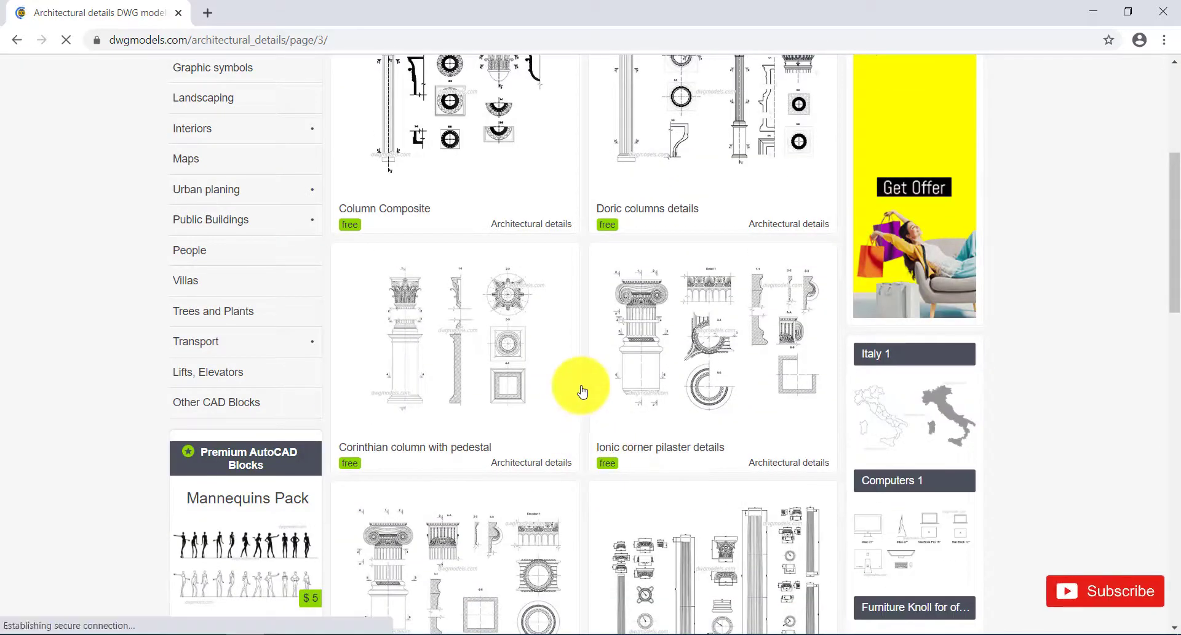
scroll(582, 391, "down", 5)
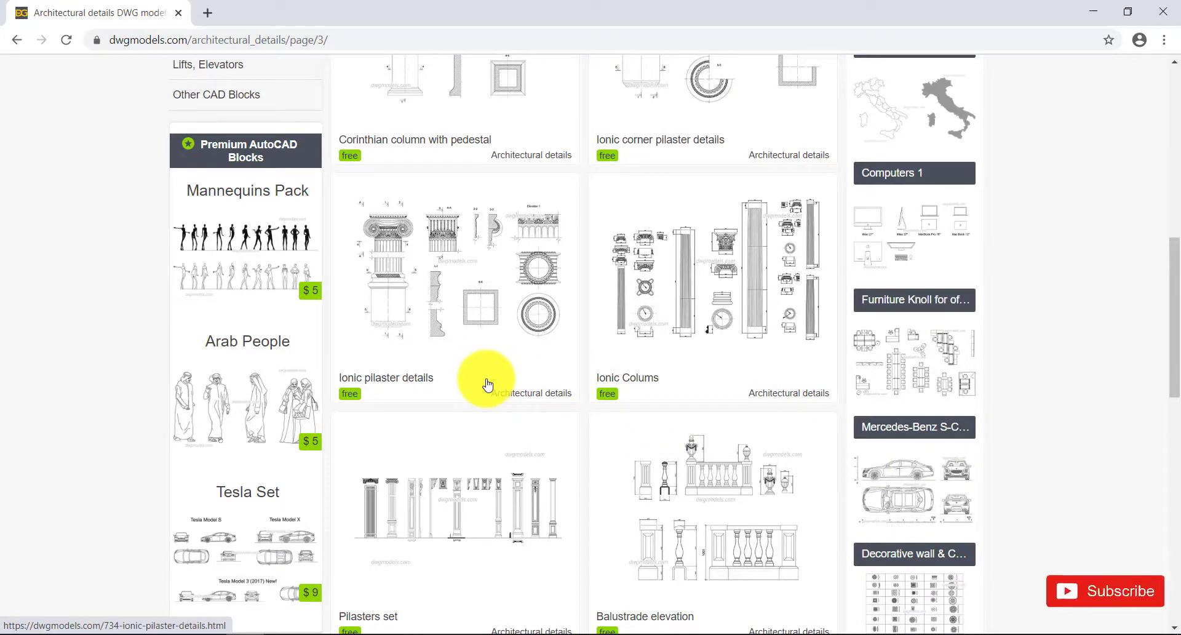
scroll(487, 385, "down", 5)
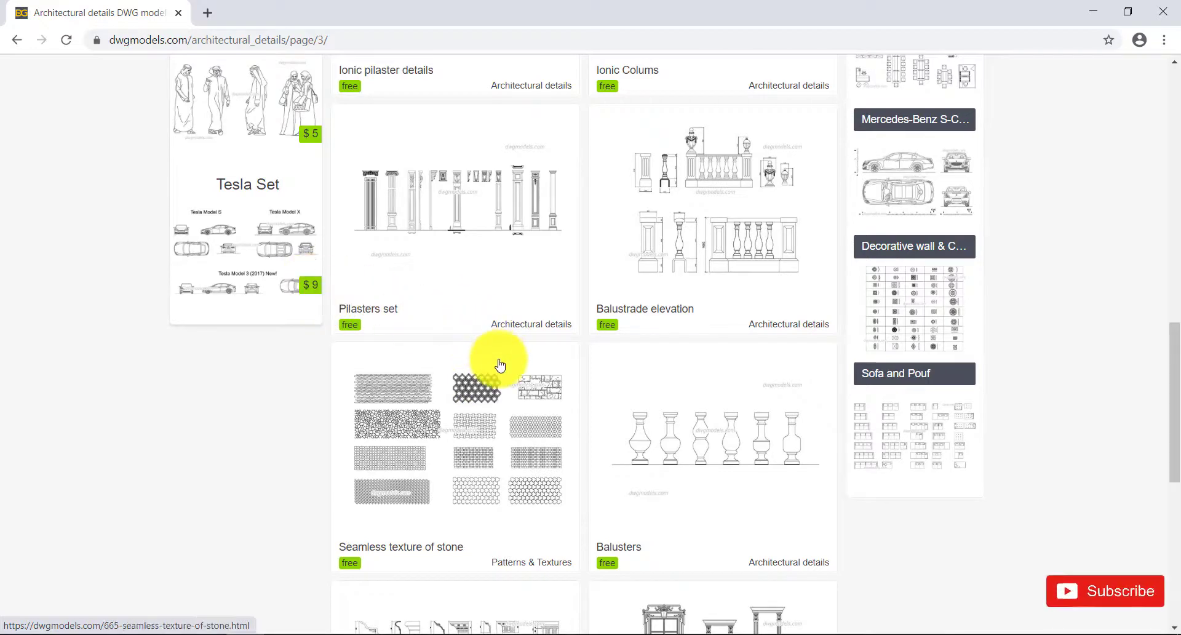
scroll(498, 366, "down", 6)
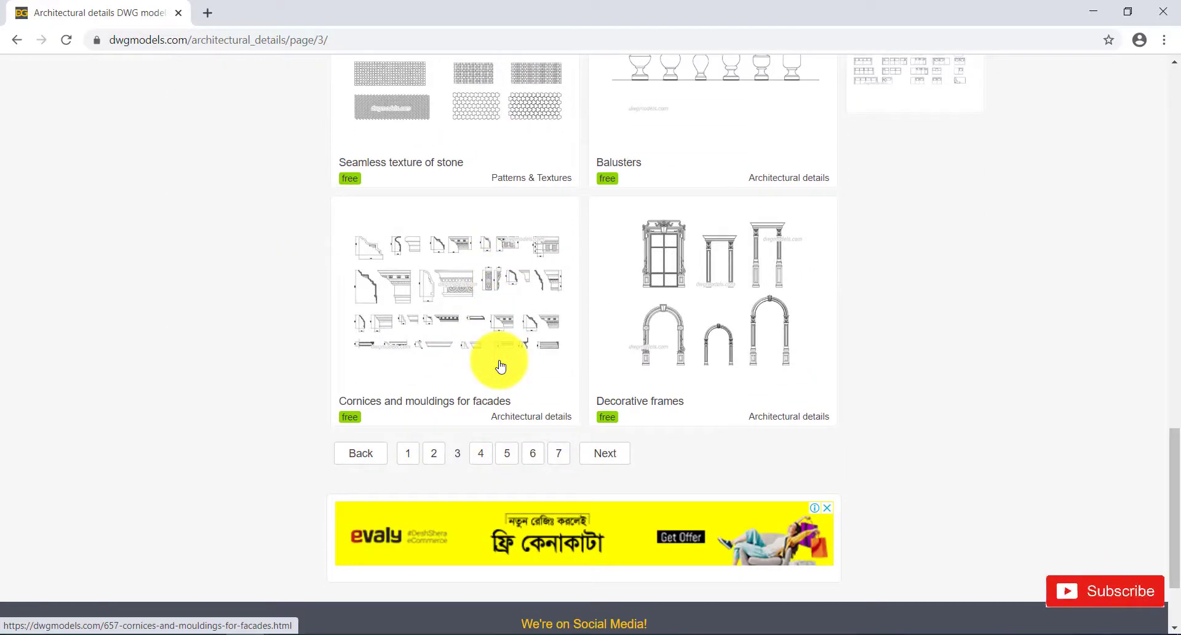
Step: Download decorative_frames_for_doors_and_windows.dwg from its Decorative frames page and open it from the download bar
left_click(700, 300)
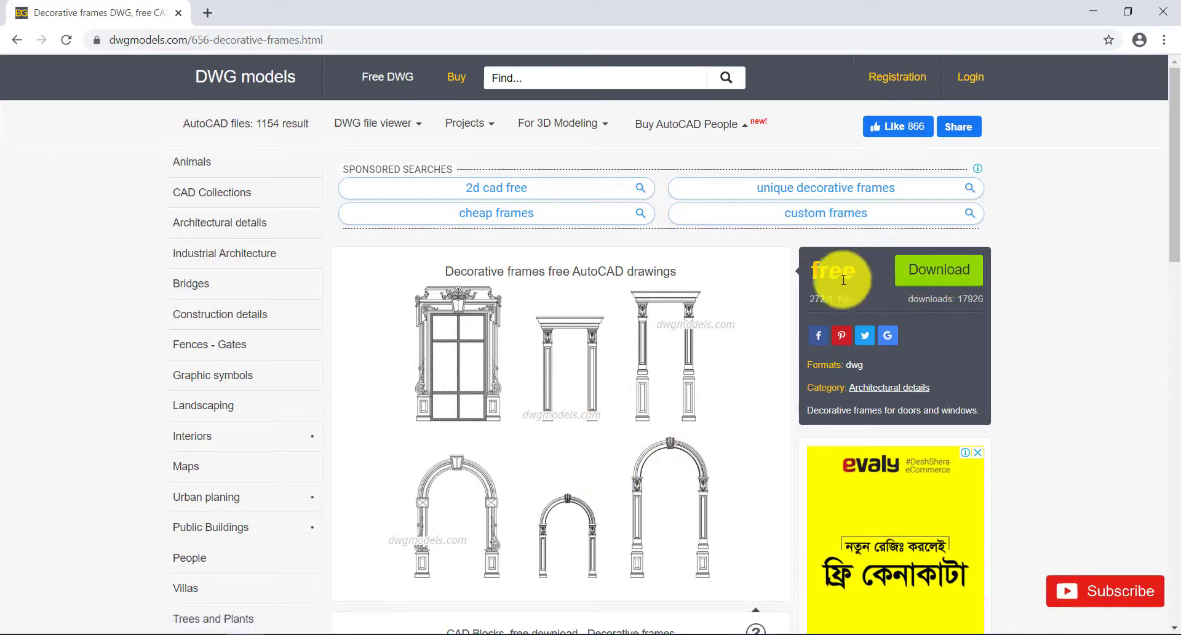
left_click(946, 281)
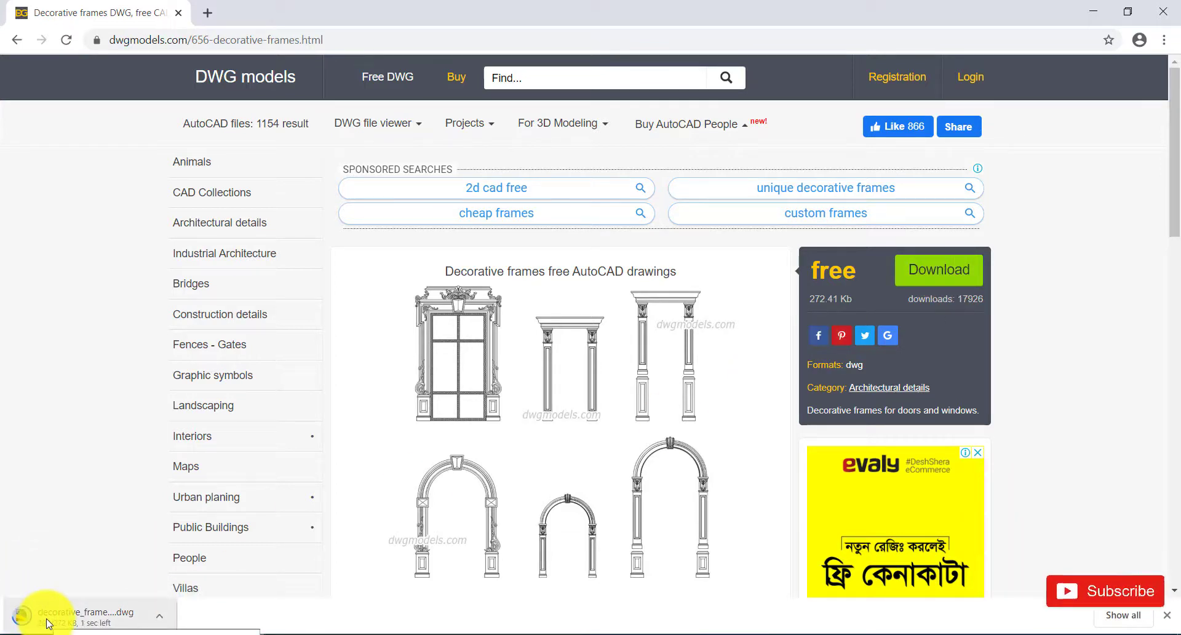
scroll(625, 442, "down", 5)
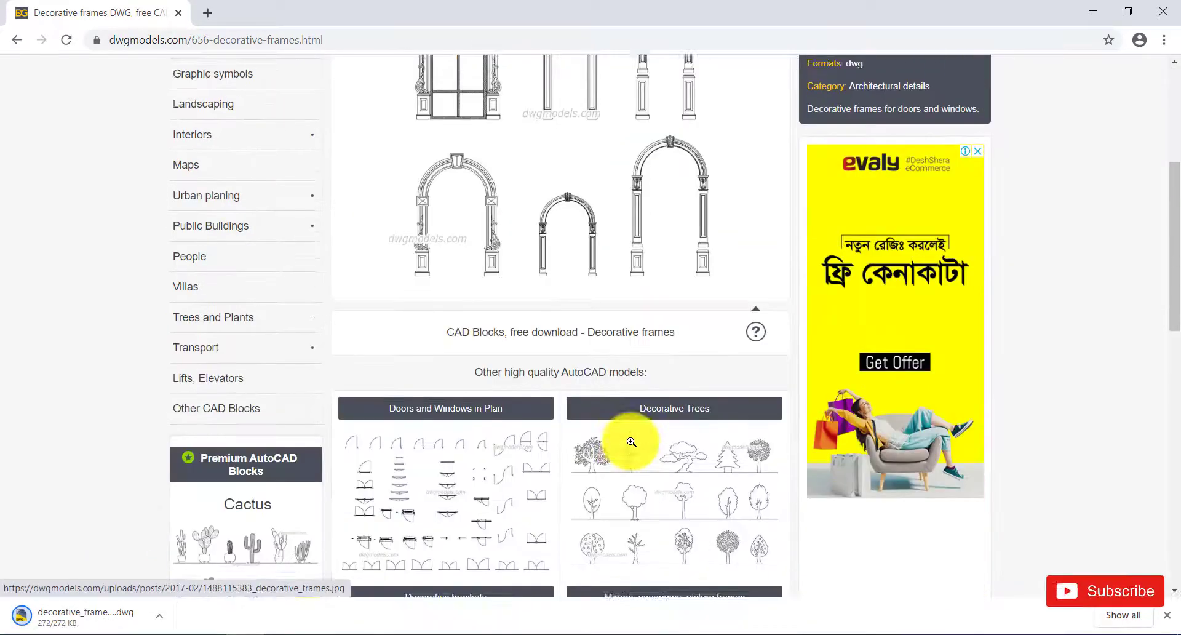
scroll(629, 449, "down", 4)
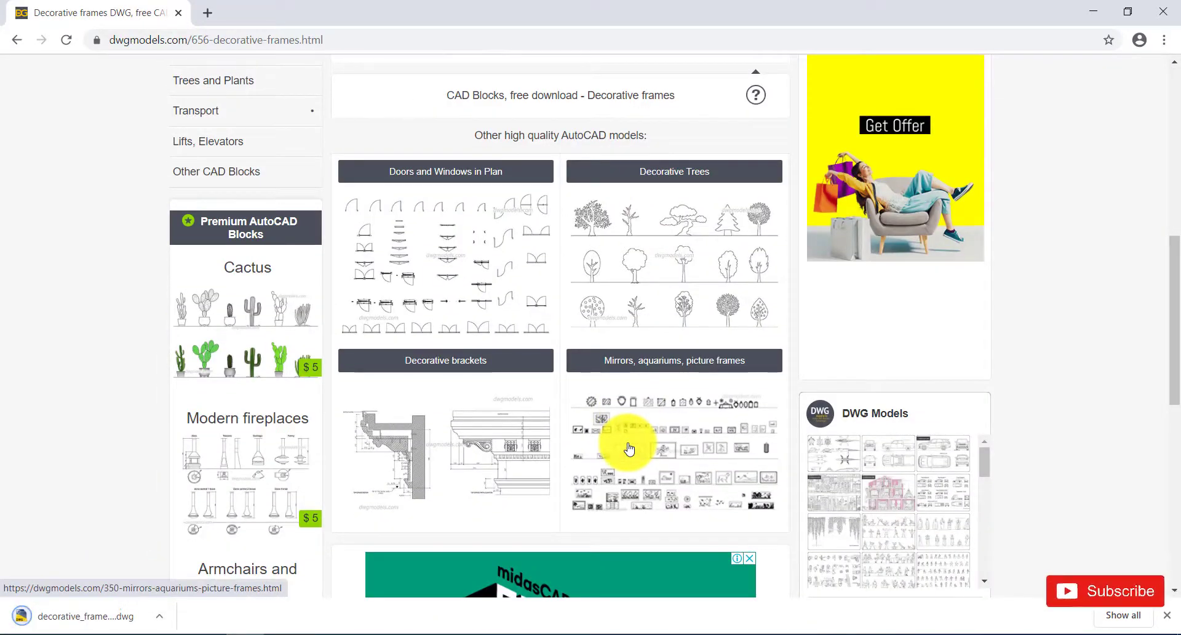
scroll(629, 449, "down", 1)
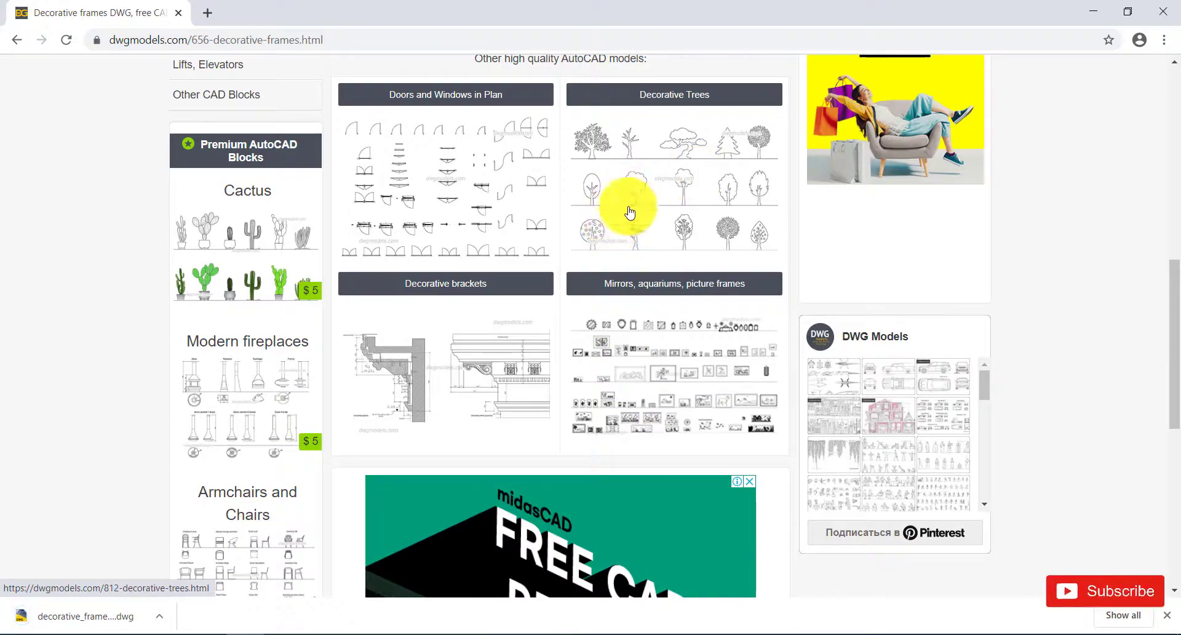
scroll(580, 382, "down", 1)
scroll(578, 385, "down", 1)
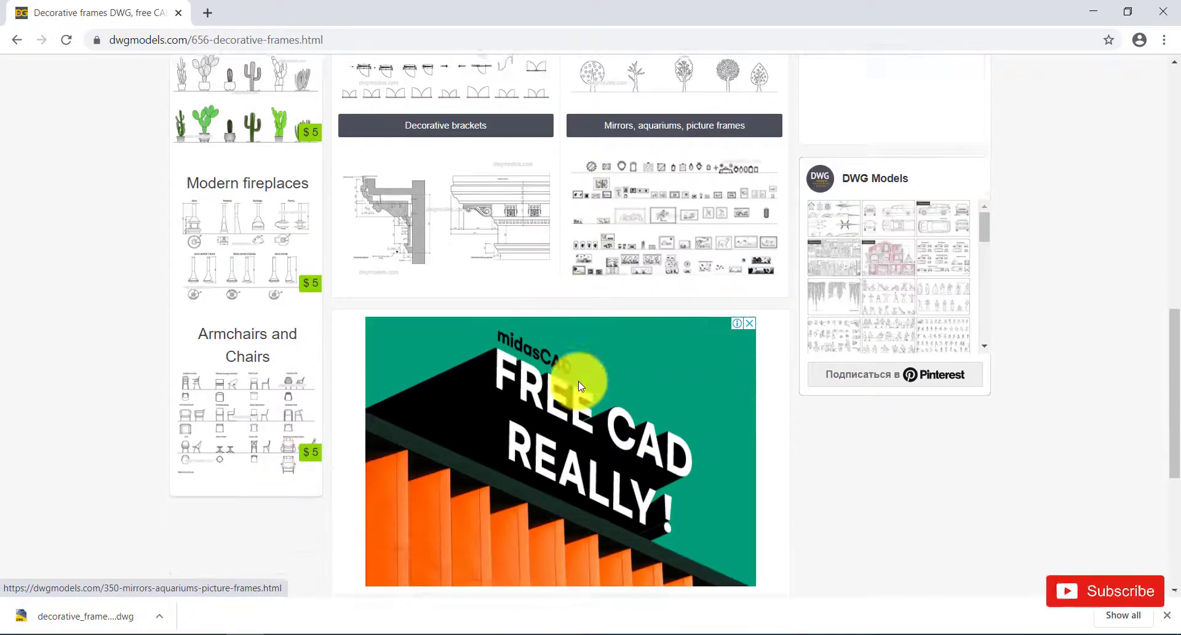
scroll(578, 386, "down", 3)
scroll(578, 386, "up", 3)
scroll(579, 387, "up", 5)
scroll(580, 384, "up", 5)
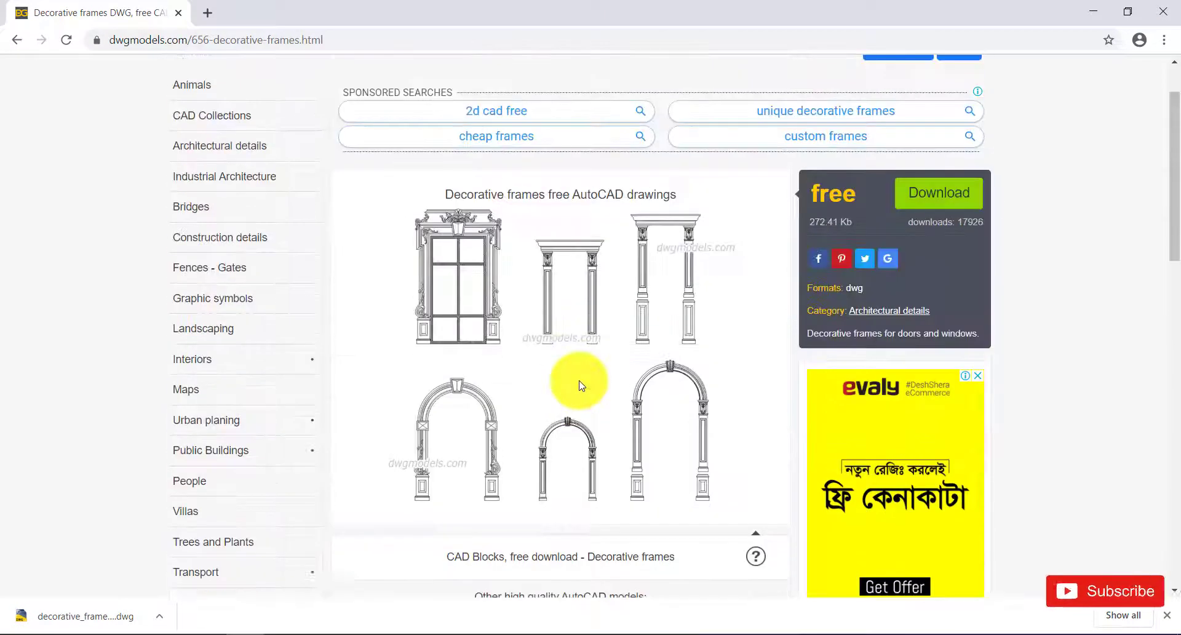
left_click(85, 618)
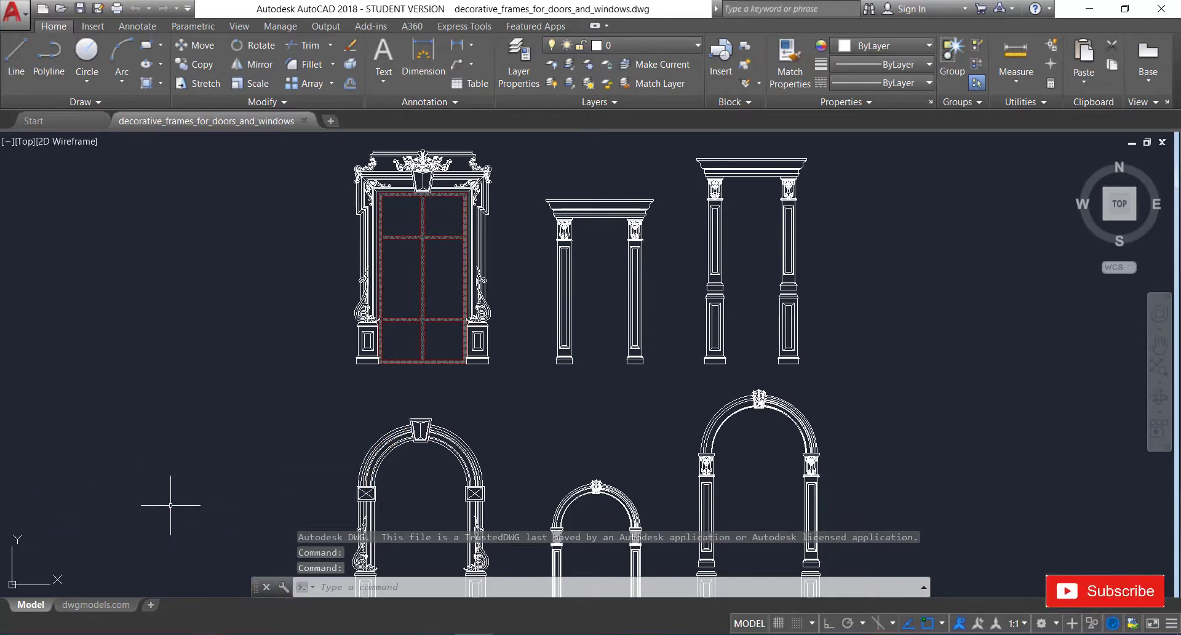
Step: Zoom the drawing to fit its three rectangular and three arched frames, checking Chrome briefly
scroll(529, 337, "down", 3)
scroll(526, 464, "down", 2)
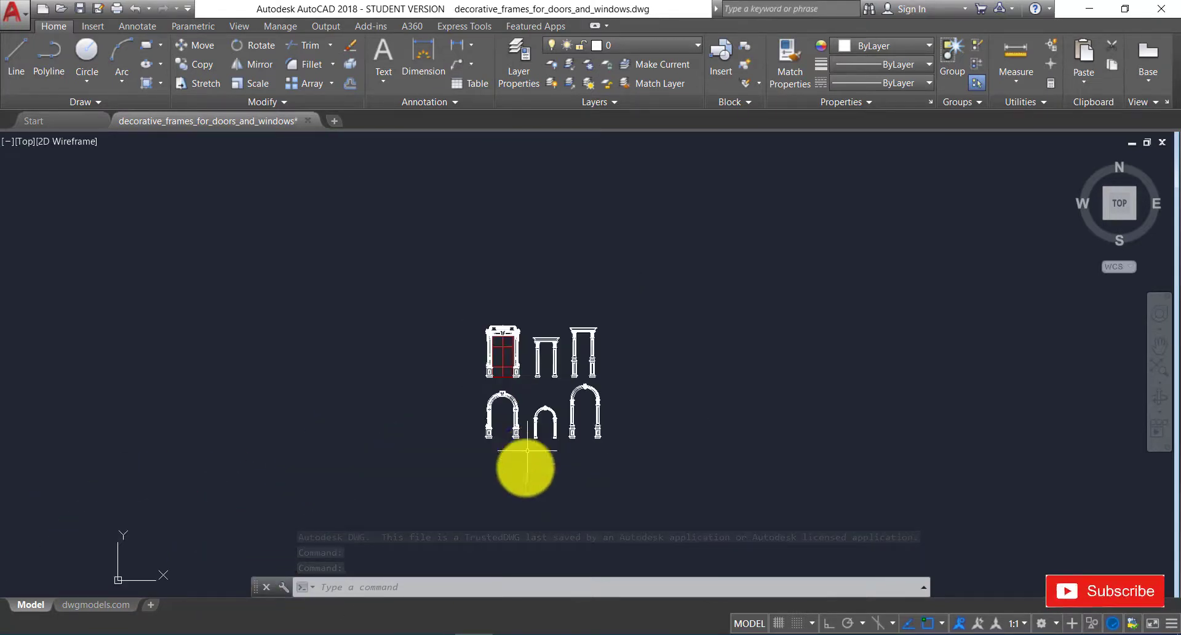
scroll(529, 448, "up", 2)
scroll(529, 320, "up", 2)
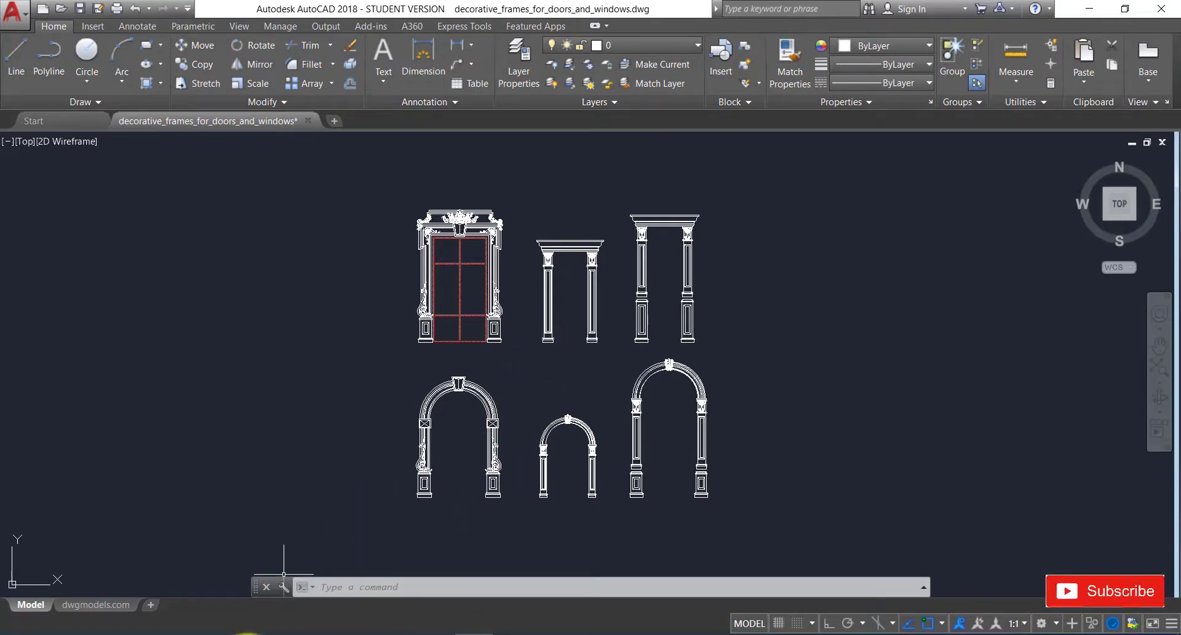
left_click(246, 631)
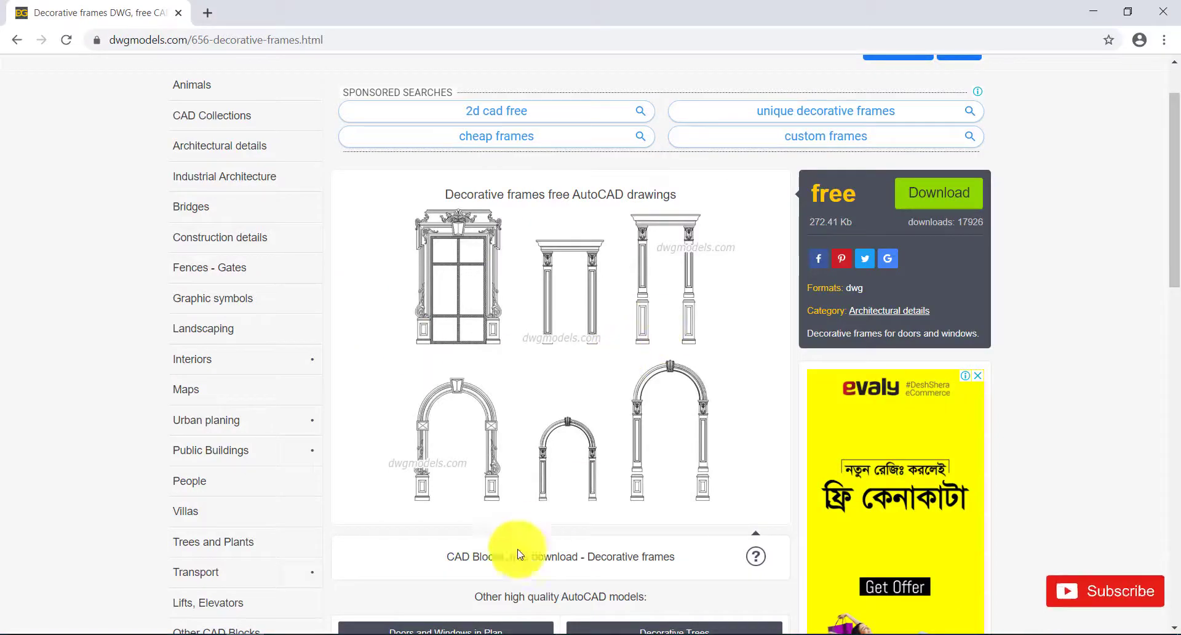
left_click(476, 631)
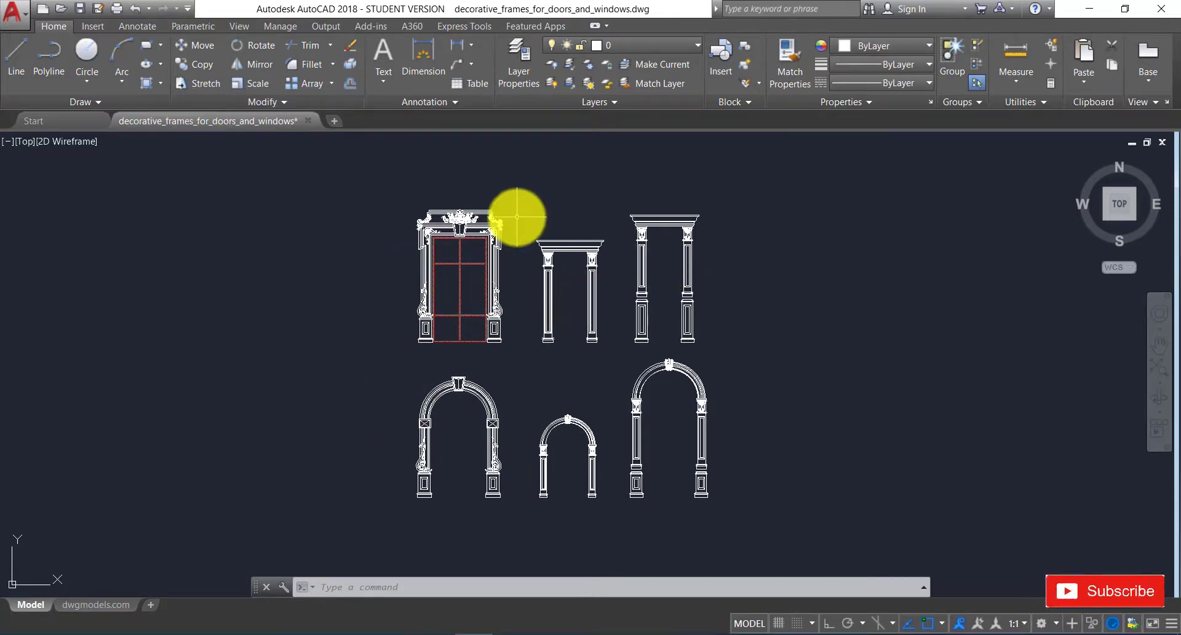
scroll(518, 216, "up", 5)
scroll(500, 218, "down", 2)
scroll(519, 219, "down", 1)
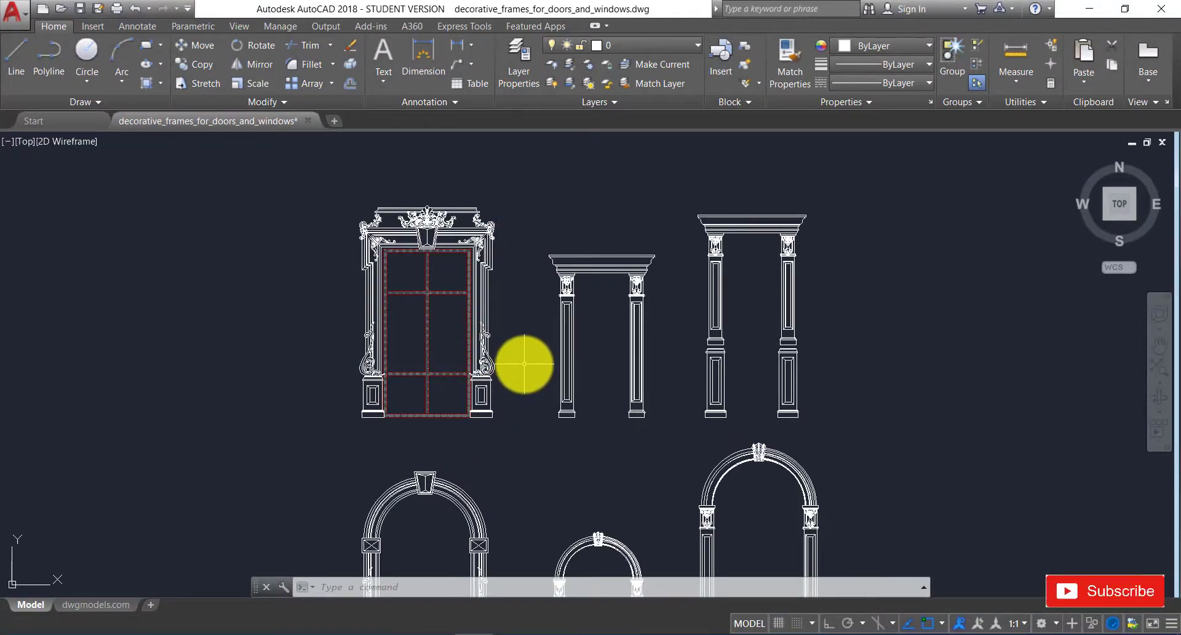
scroll(524, 363, "down", 2)
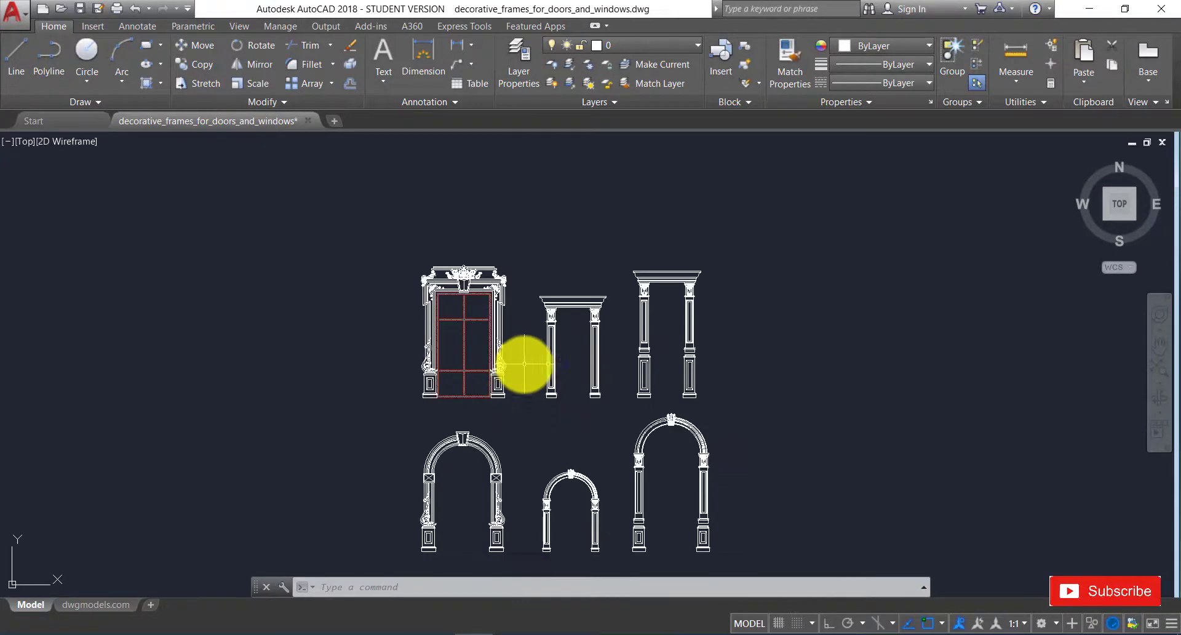
Step: Create a blank Drawing1, then window-select the ornate rectangular window frame and Copy Clip it
left_click(70, 122)
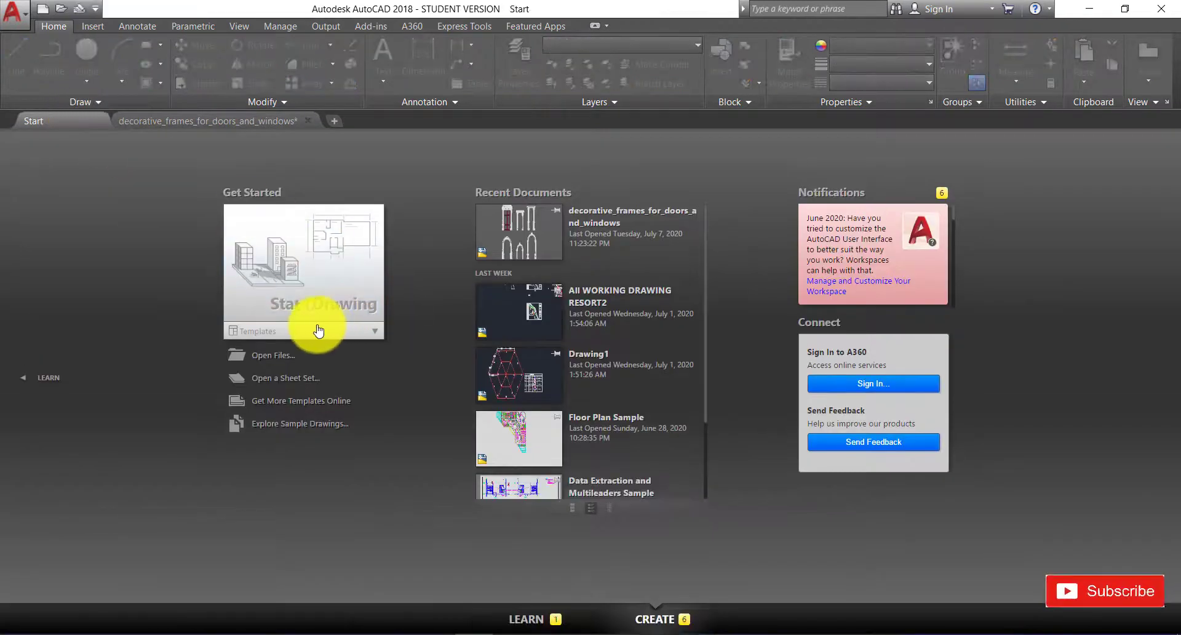
left_click(291, 279)
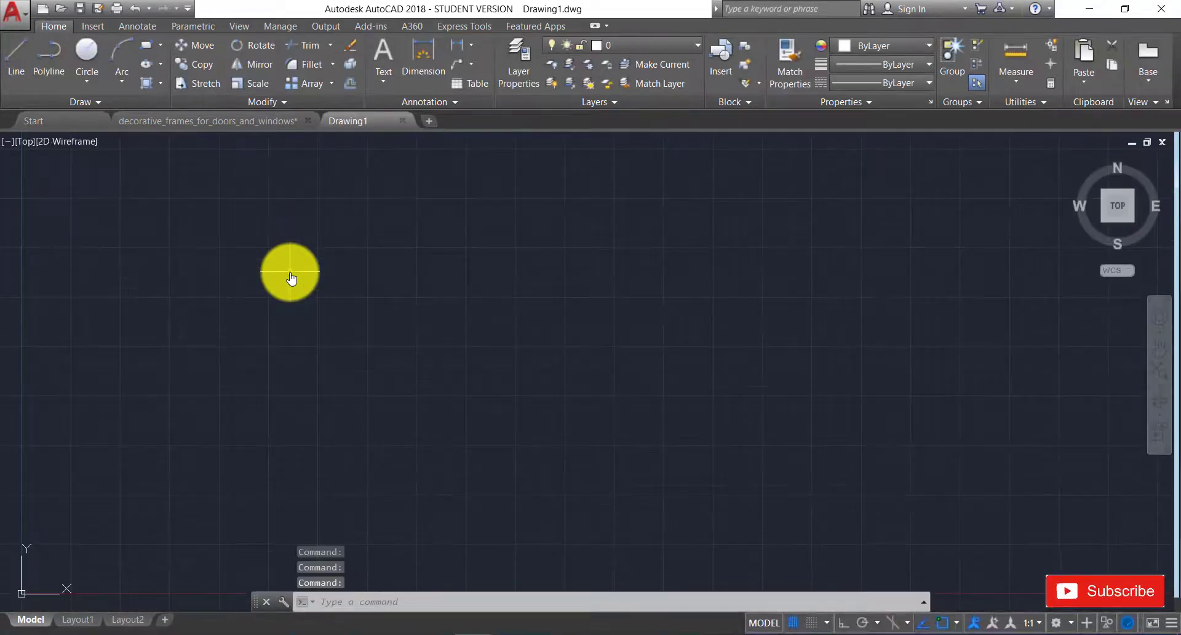
left_click(209, 121)
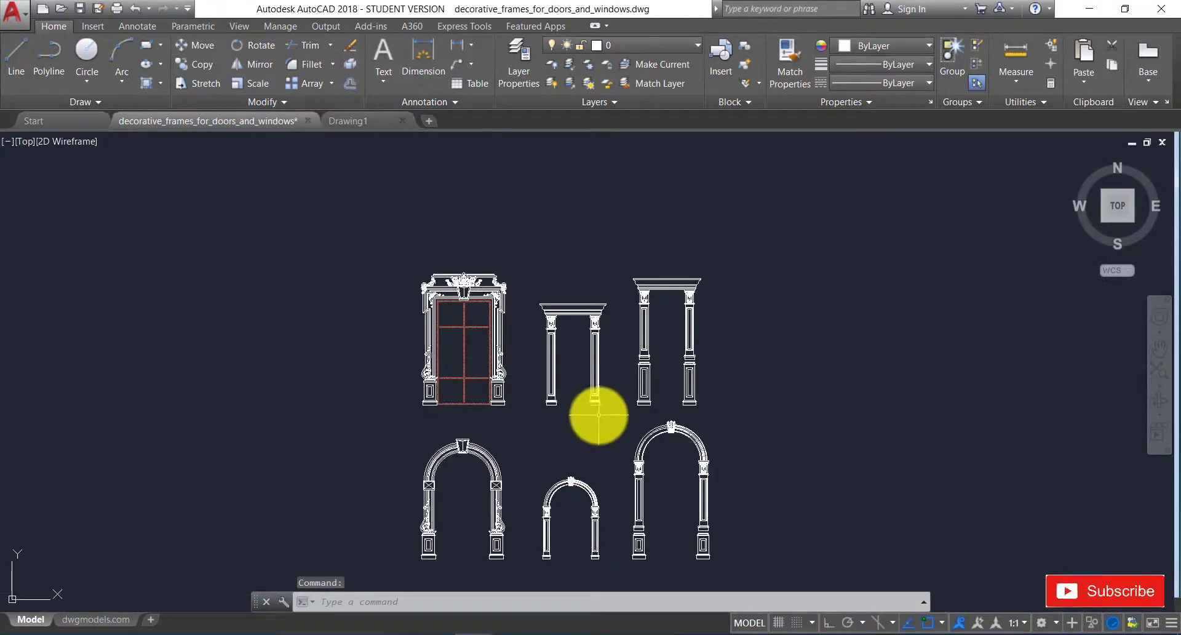
scroll(539, 355, "up", 3)
scroll(463, 269, "down", 3)
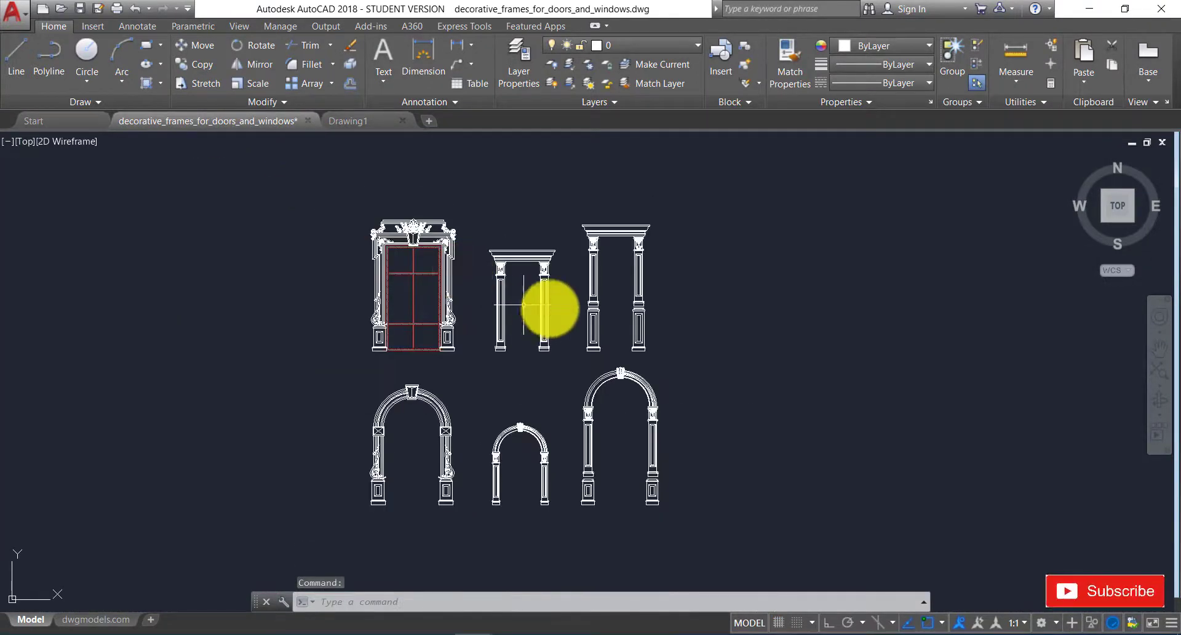
left_click(332, 174)
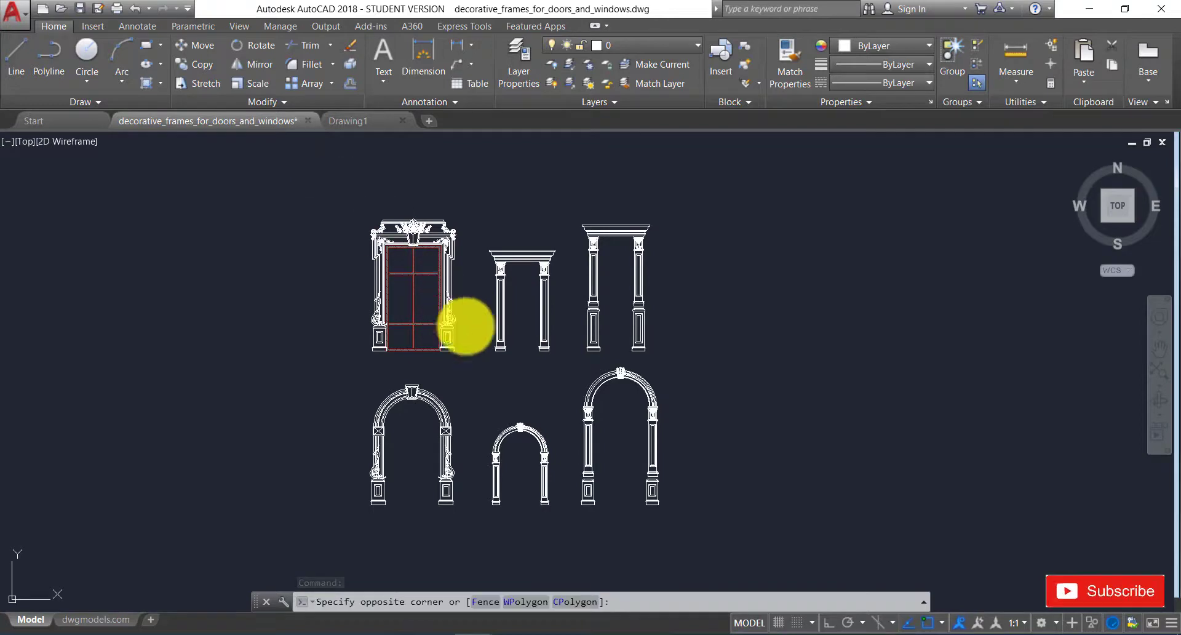
left_click(480, 368)
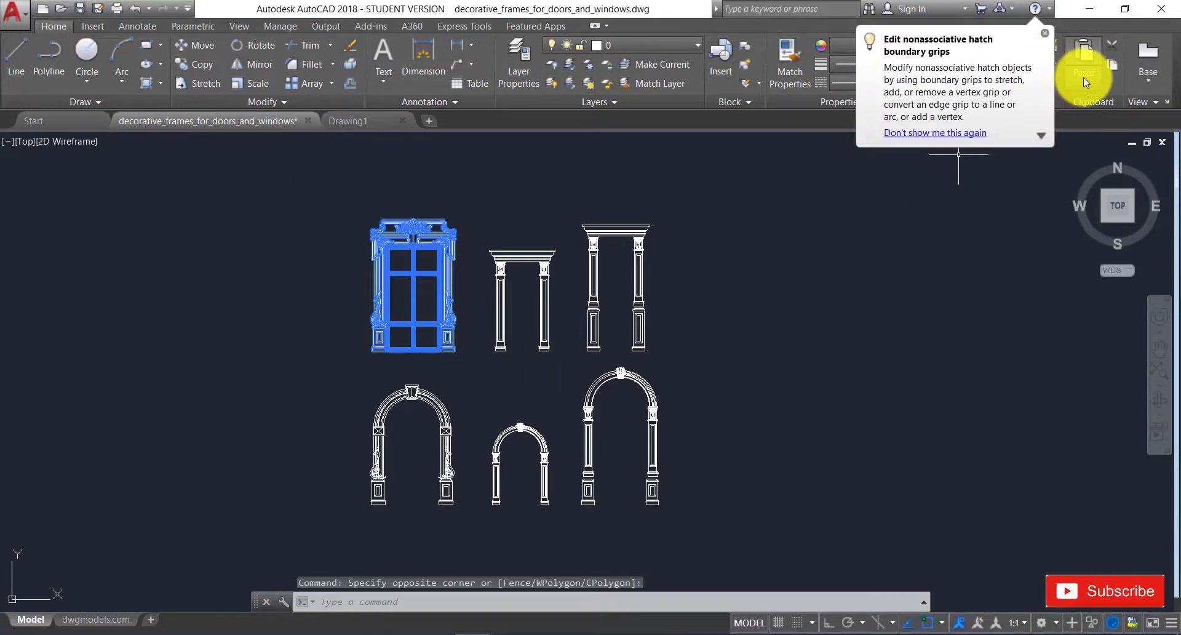
left_click(1113, 62)
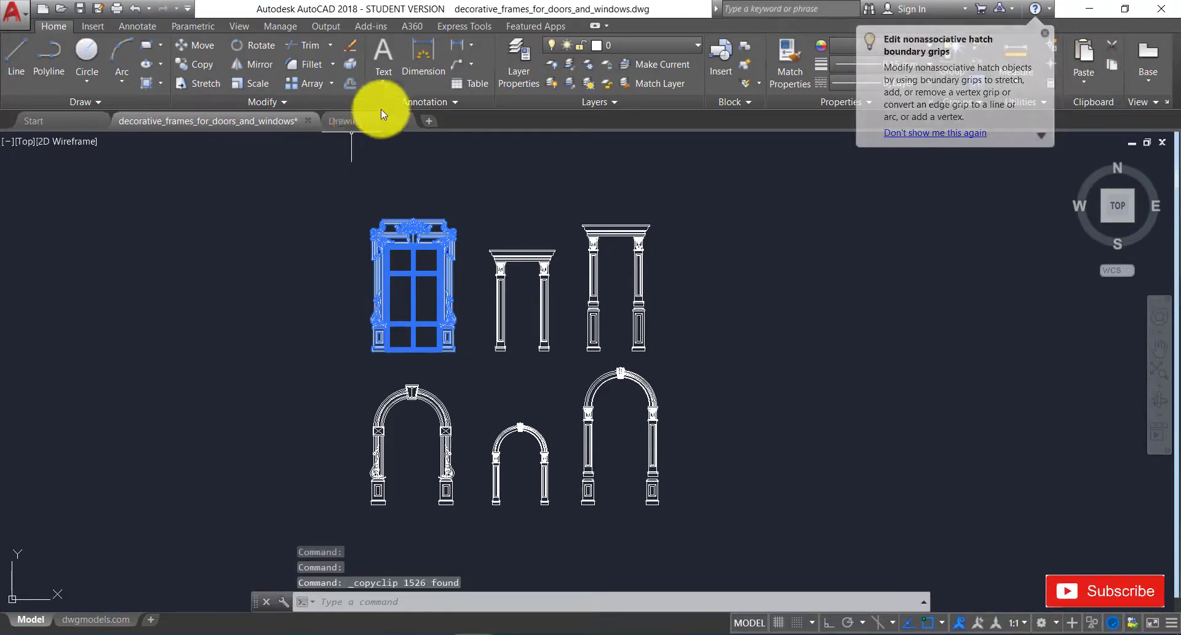
Step: Paste the copied ornate window frame into Drawing1 at a picked point and zoom to view it
left_click(361, 120)
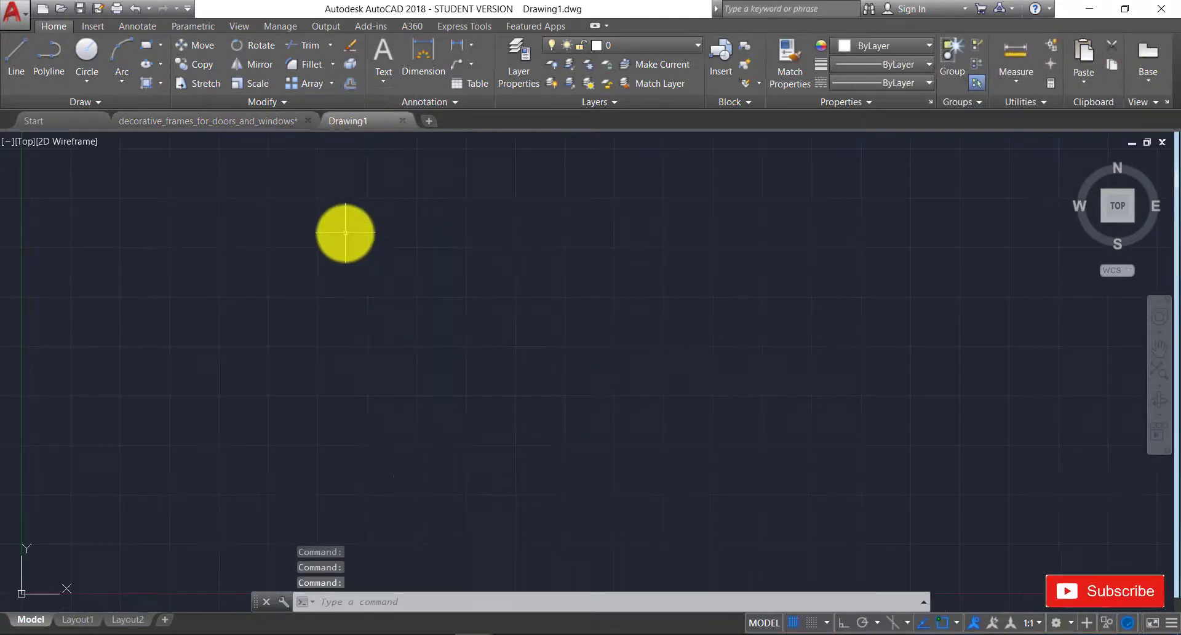
left_click(1080, 72)
left_click(1058, 104)
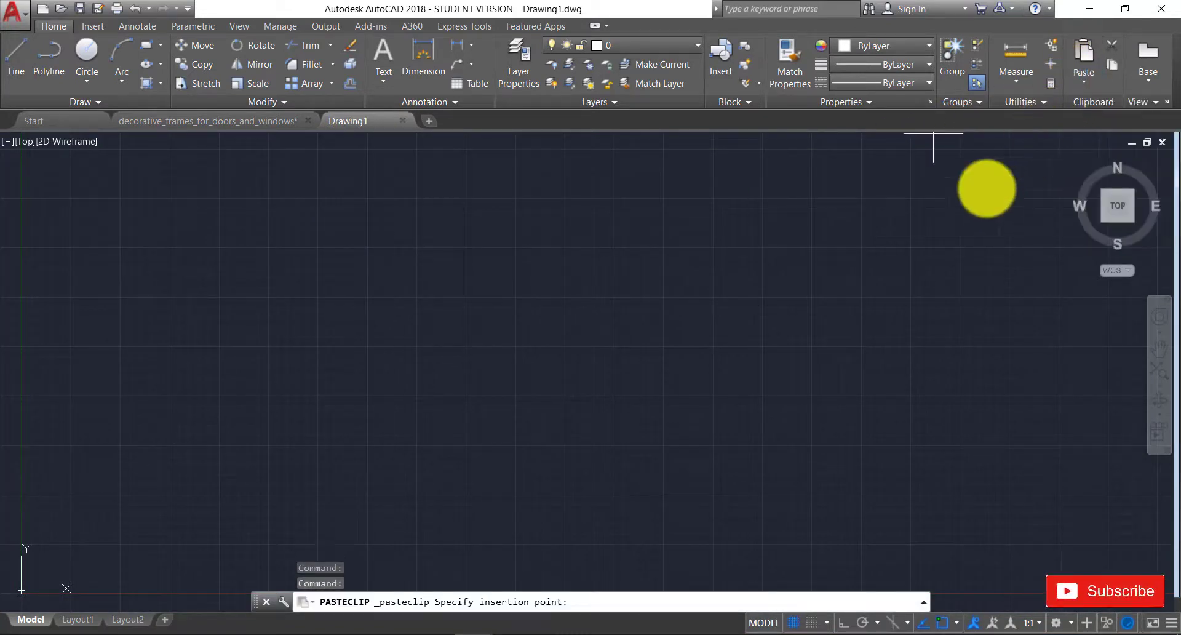
left_click(769, 259)
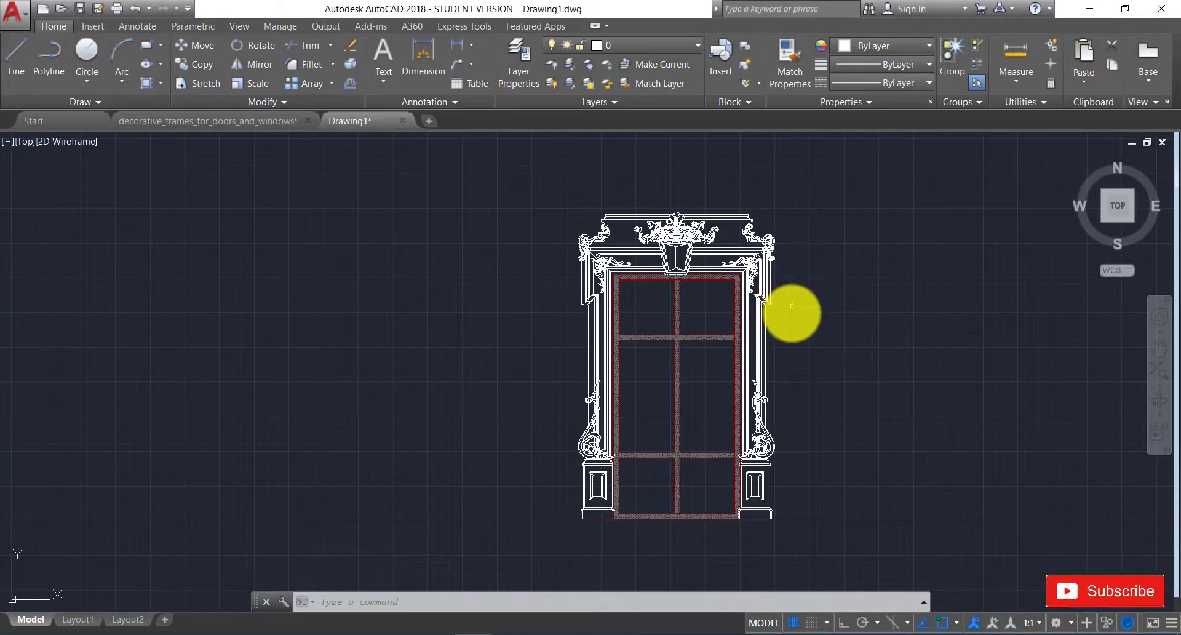
scroll(792, 314, "up", 2)
scroll(792, 319, "down", 4)
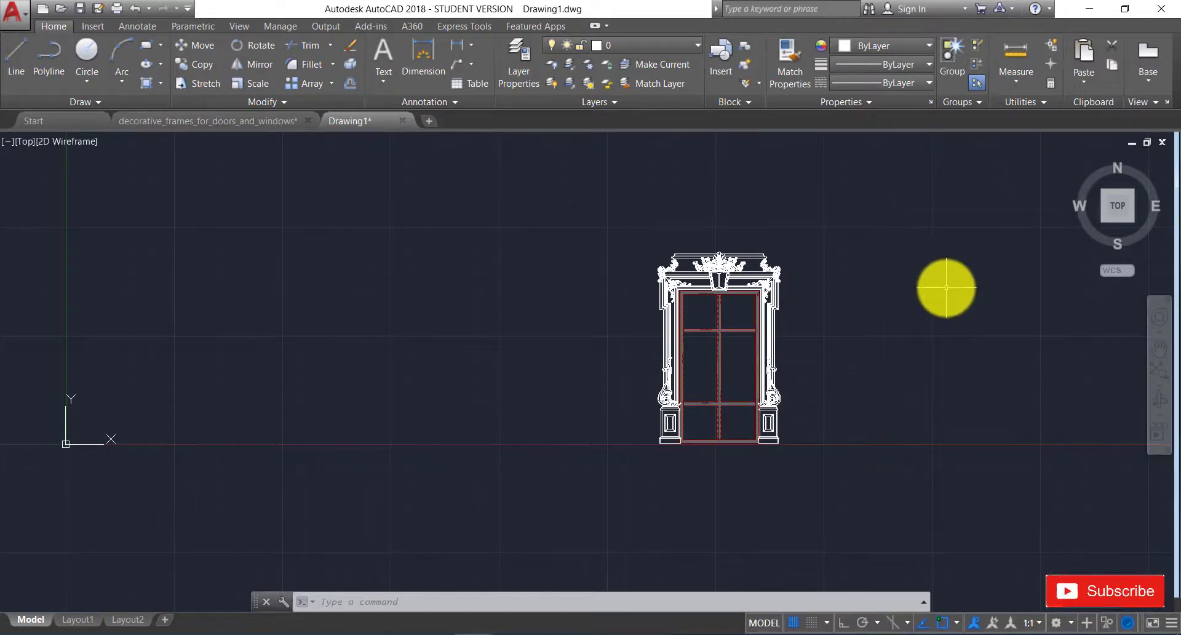
scroll(945, 286, "up", 2)
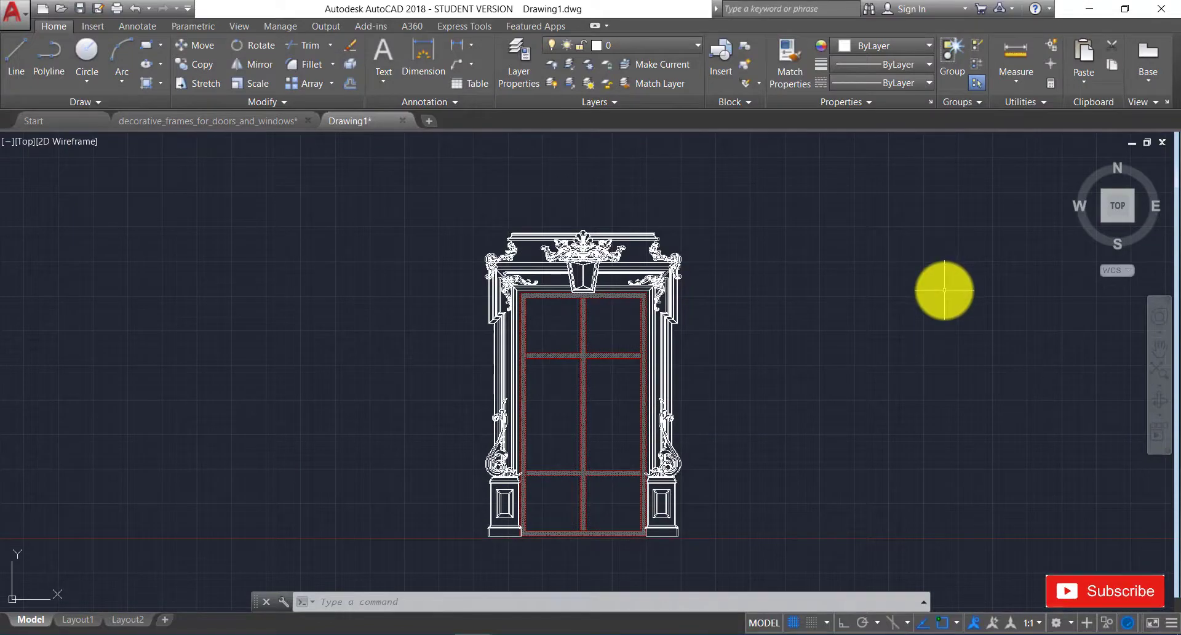